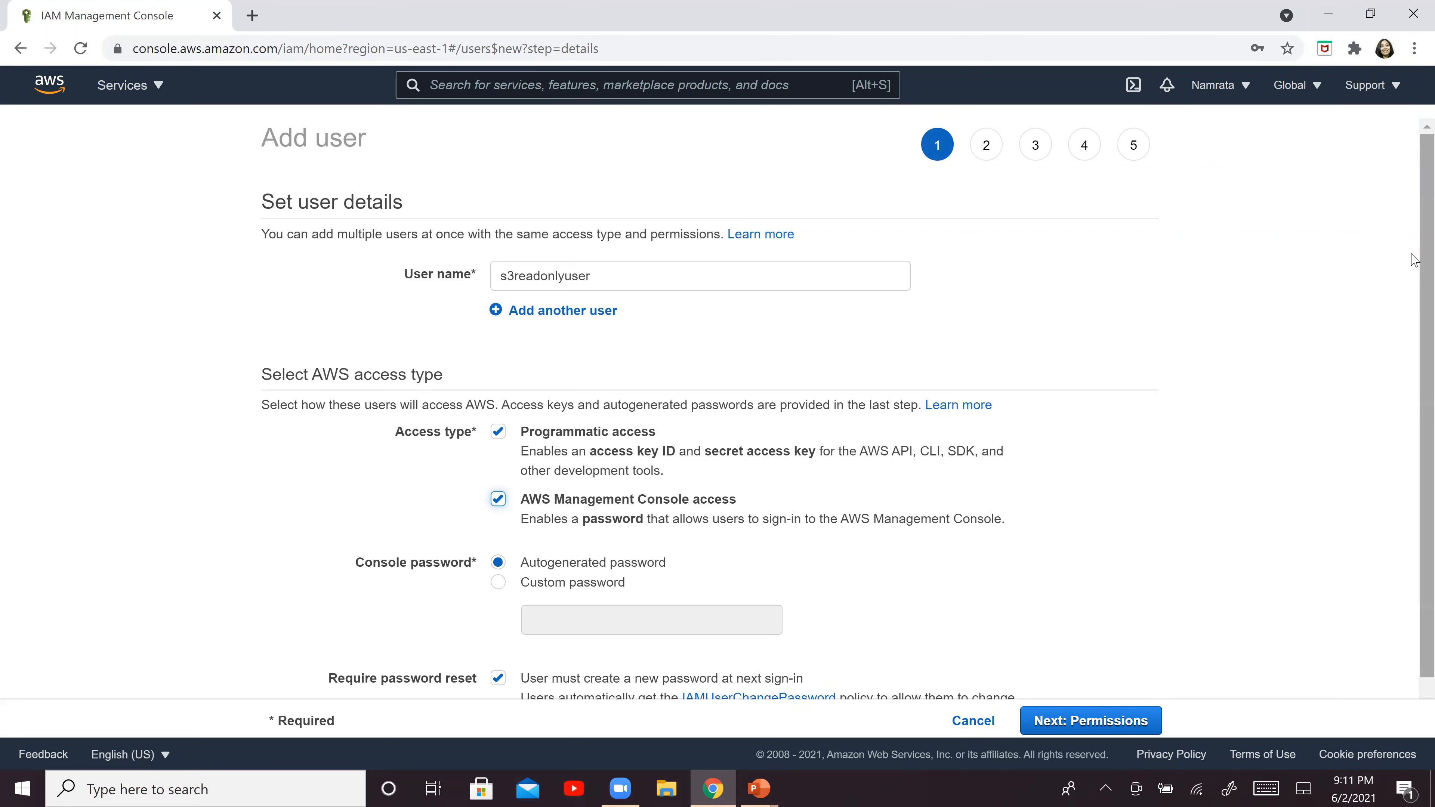
Switch the new user's console password to a custom one and enter the account password
scroll(1415, 261, down, 1)
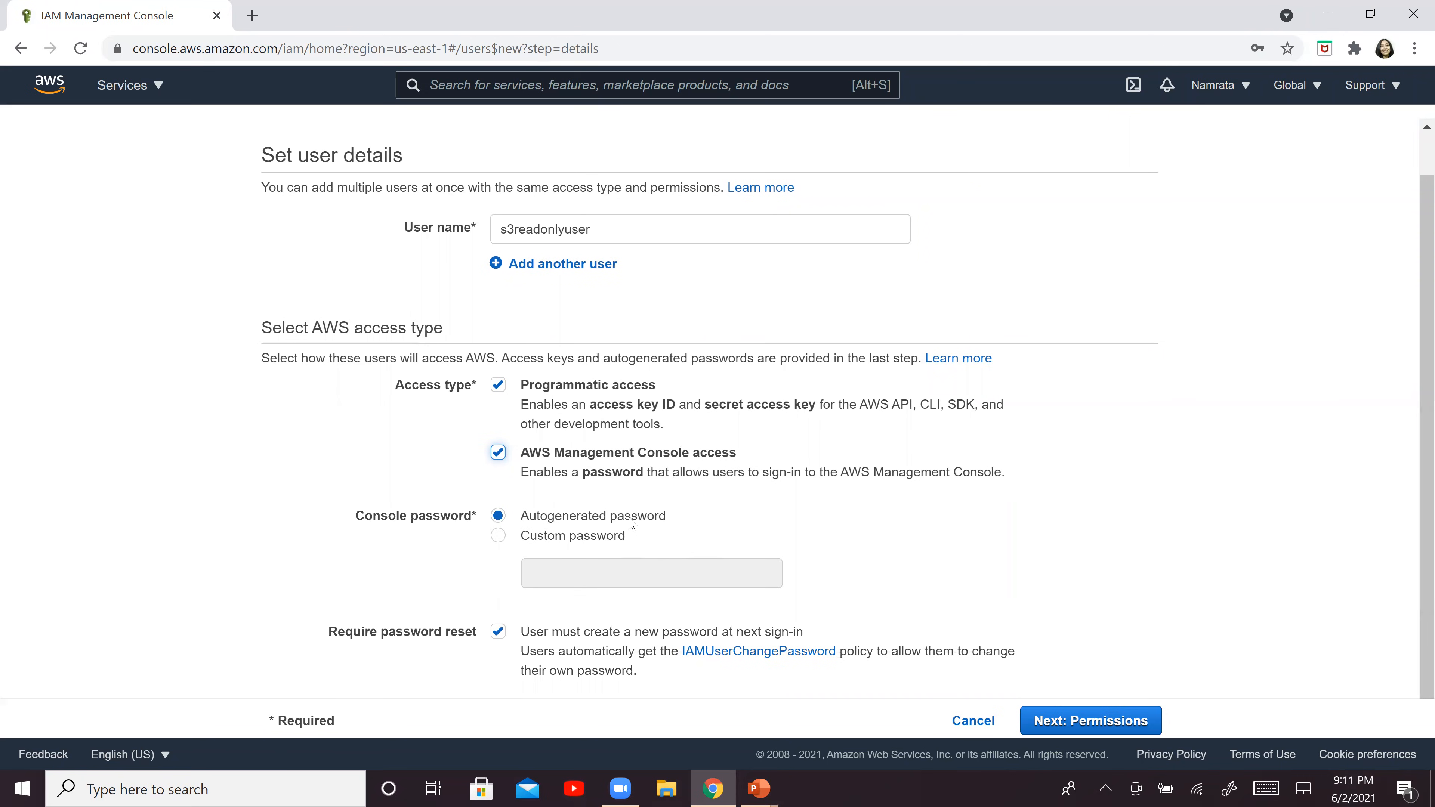
click(557, 542)
click(561, 606)
click(563, 565)
text(P@)
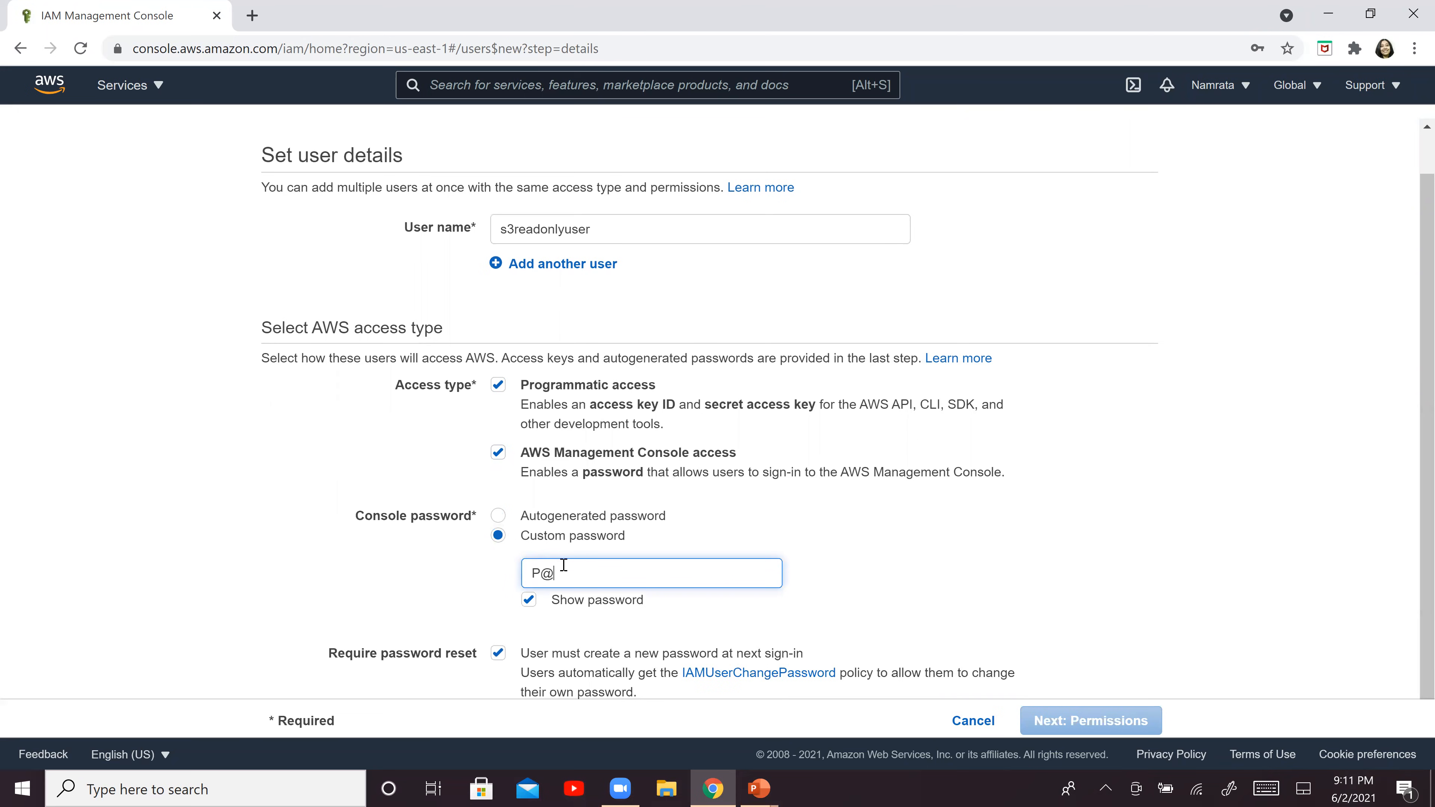
text(ssword1)
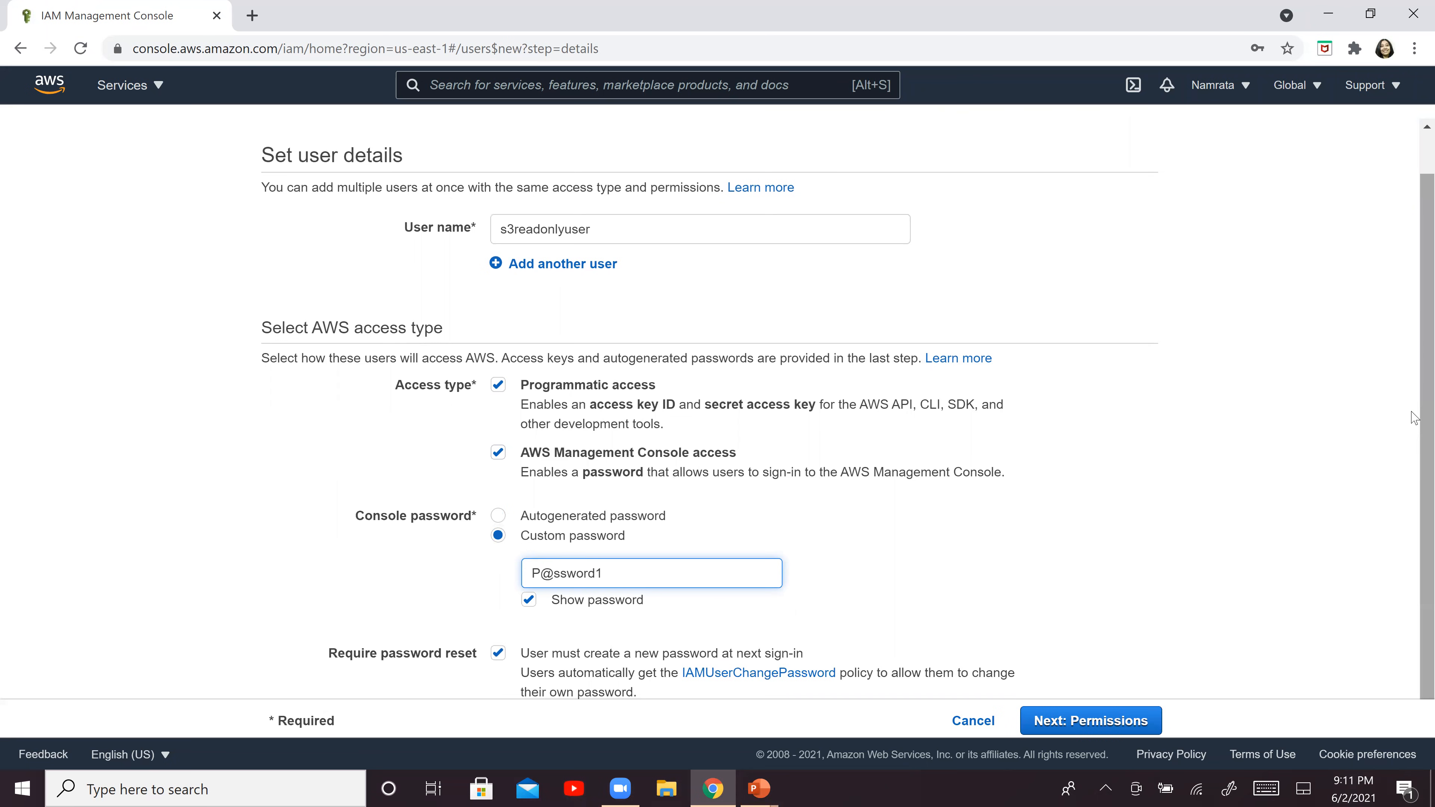
Turn off the required password reset at next sign-in and continue to the permissions stage
scroll(1416, 565, down, 1)
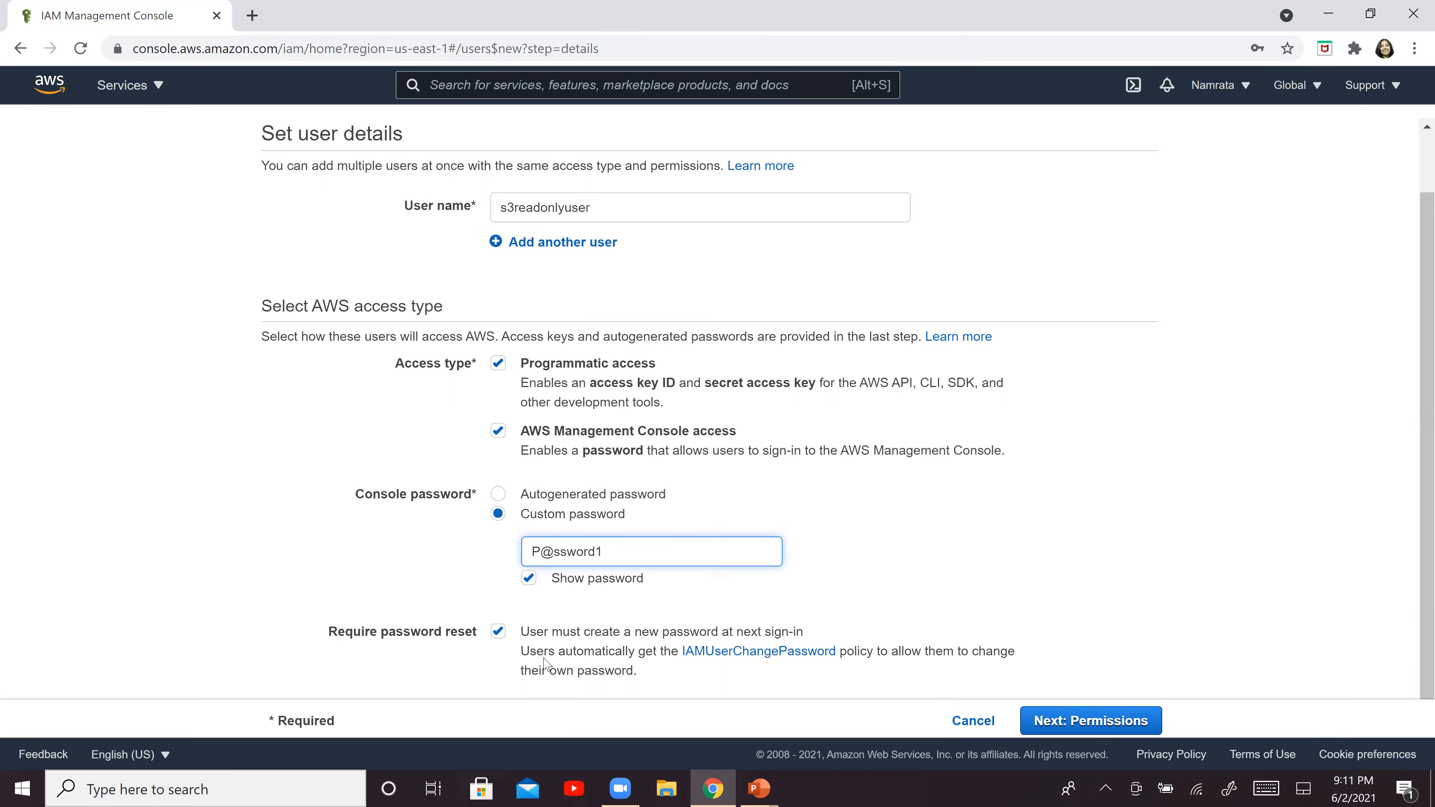
click(498, 632)
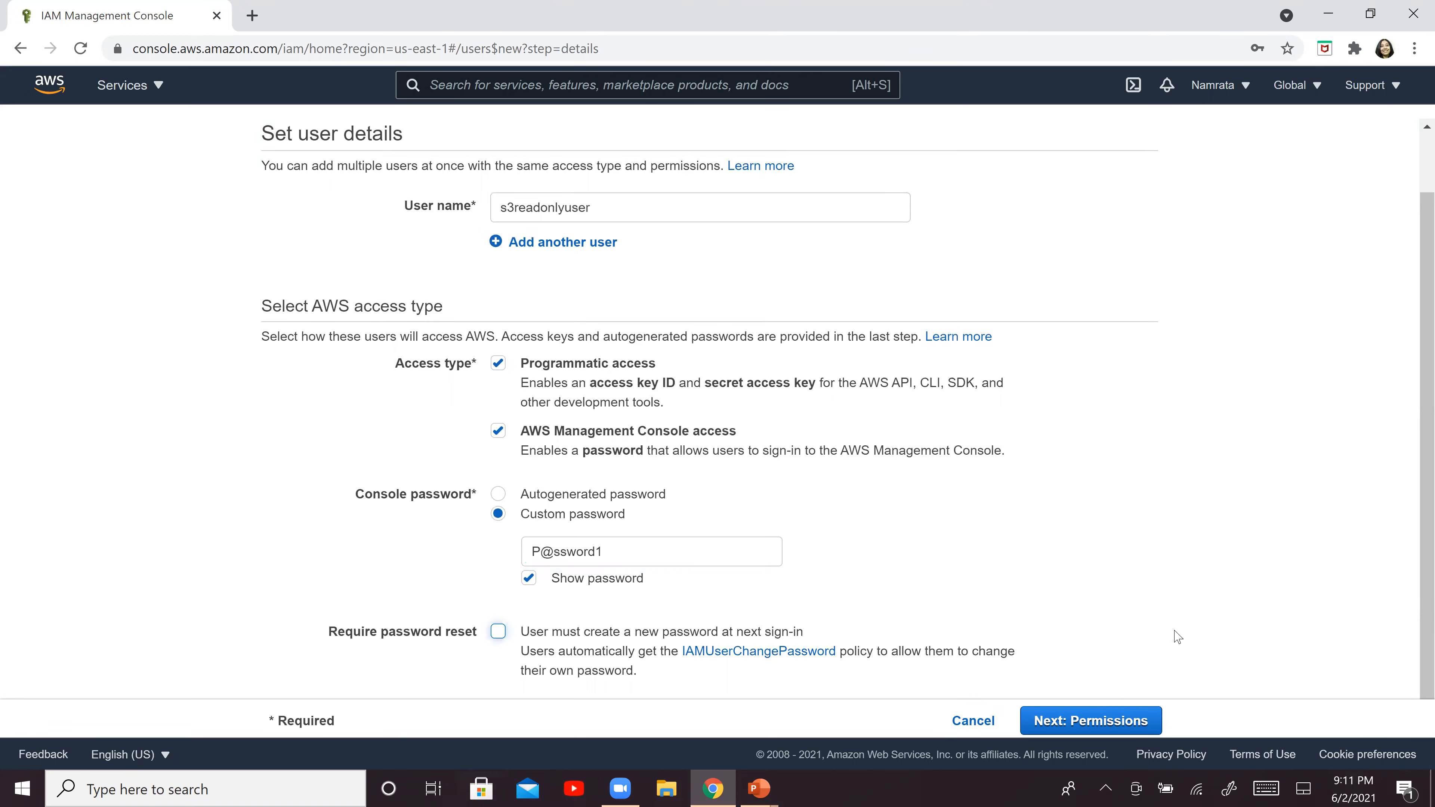
click(1082, 722)
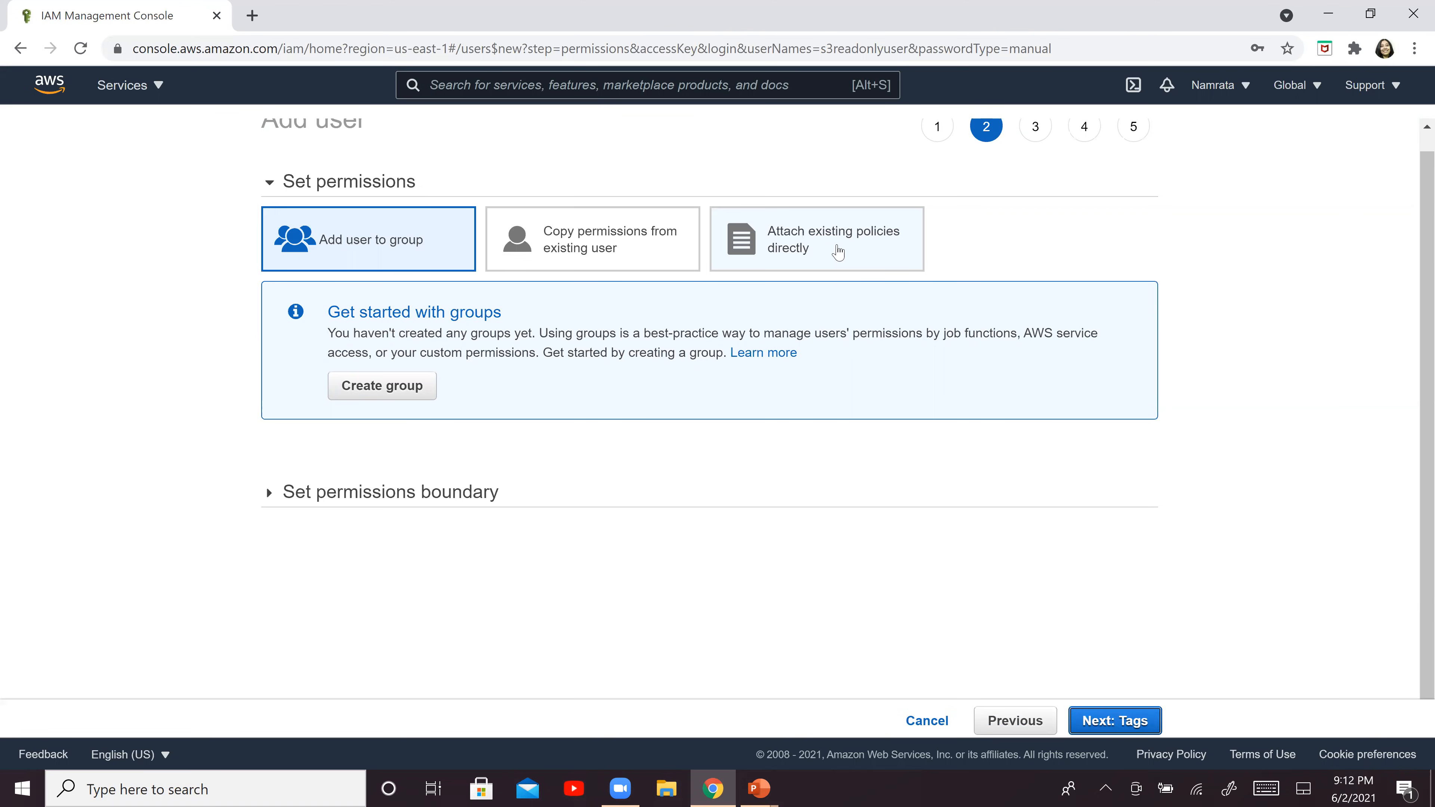
key(alt+Tab)
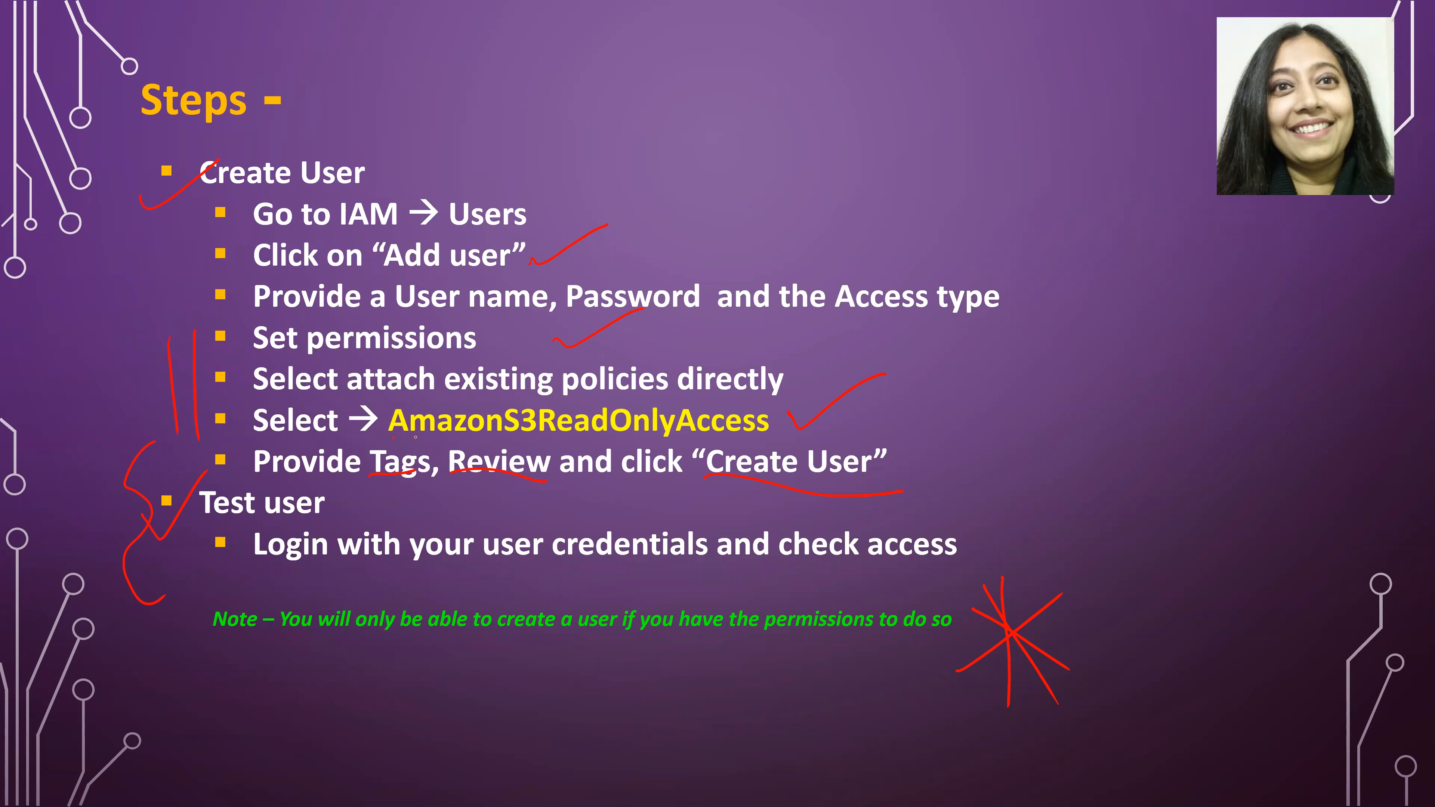
drag(556, 423, 754, 430)
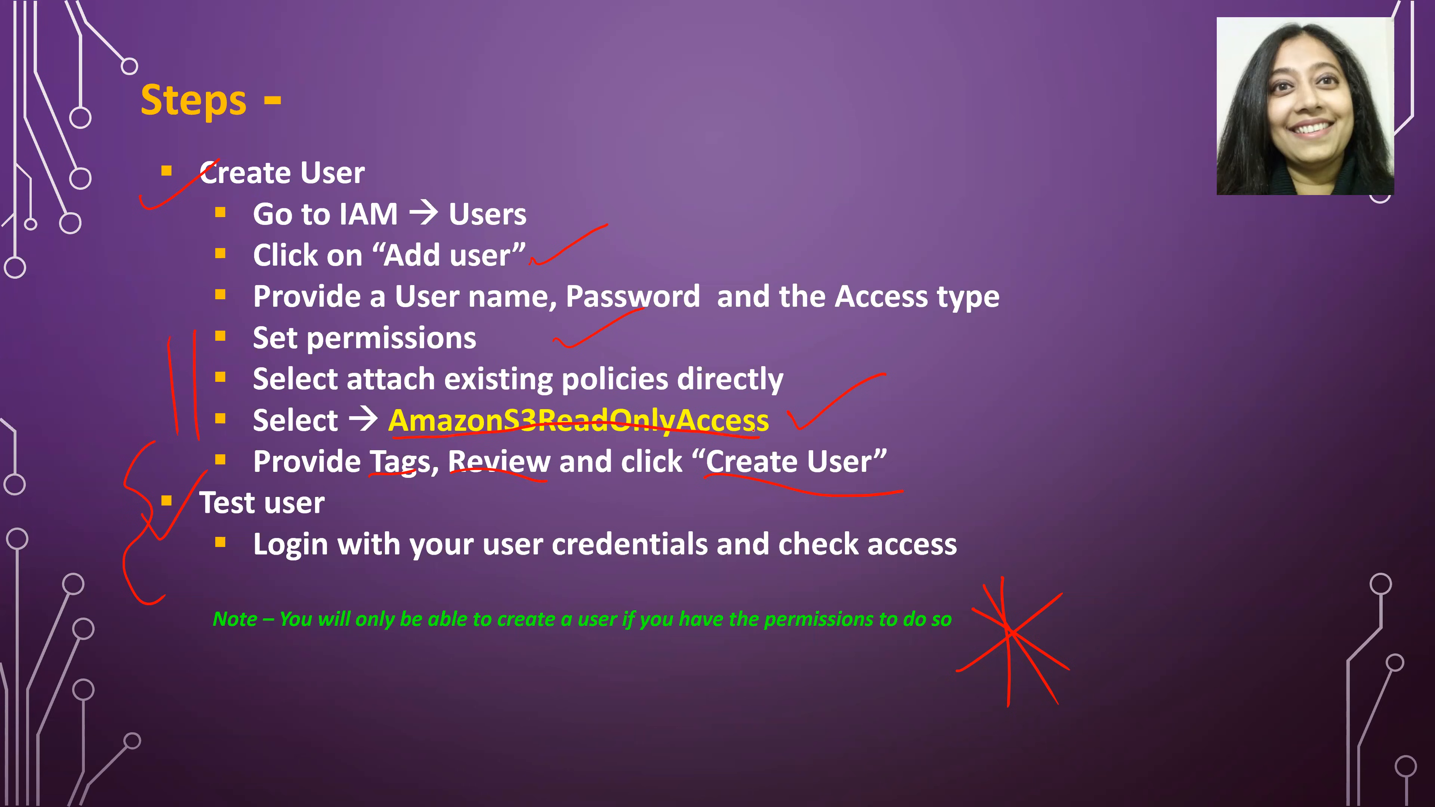
key(alt+Tab)
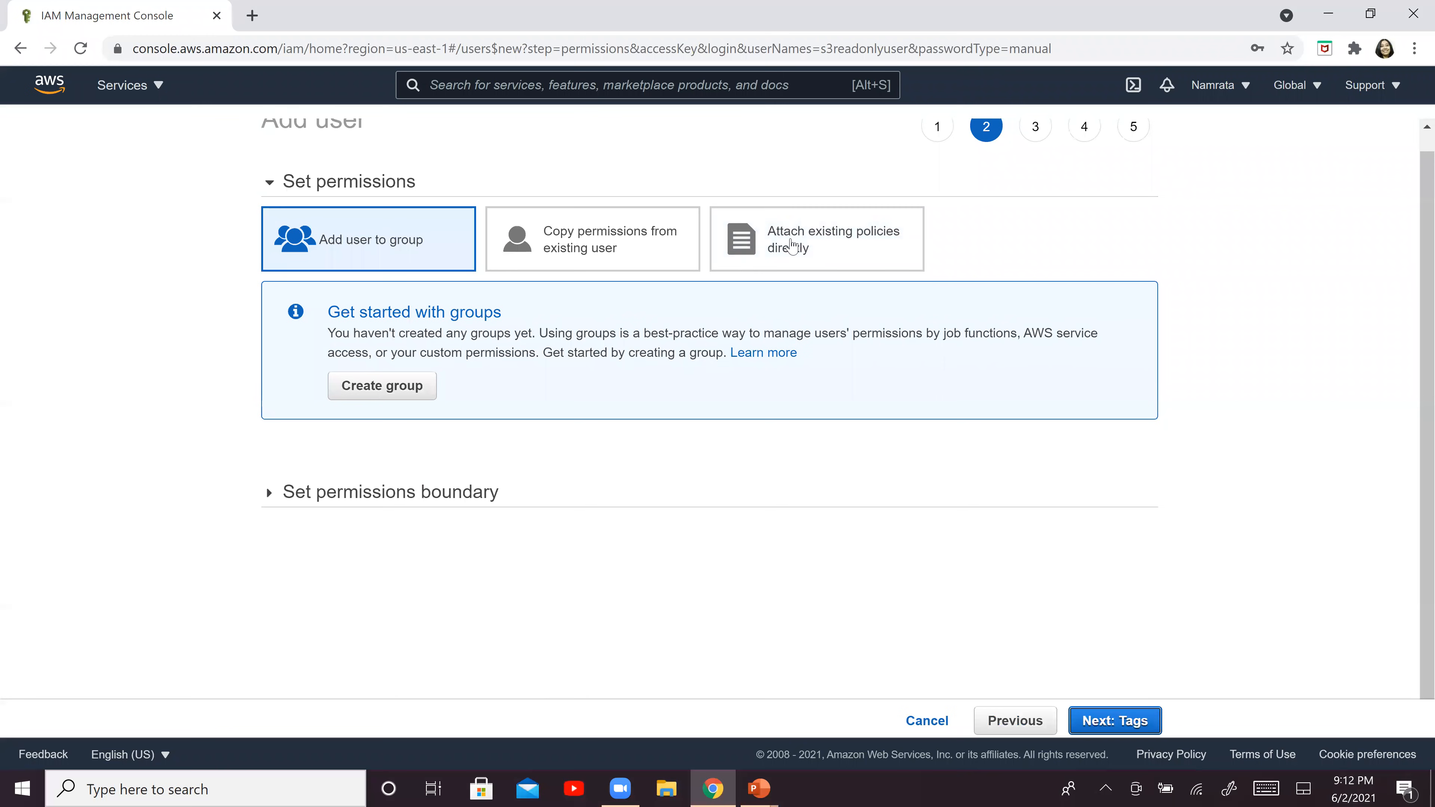
Attach the existing AmazonS3ReadOnlyAccess policy directly to the user, filtering policies by "s3", and continue to the tags stage
click(813, 234)
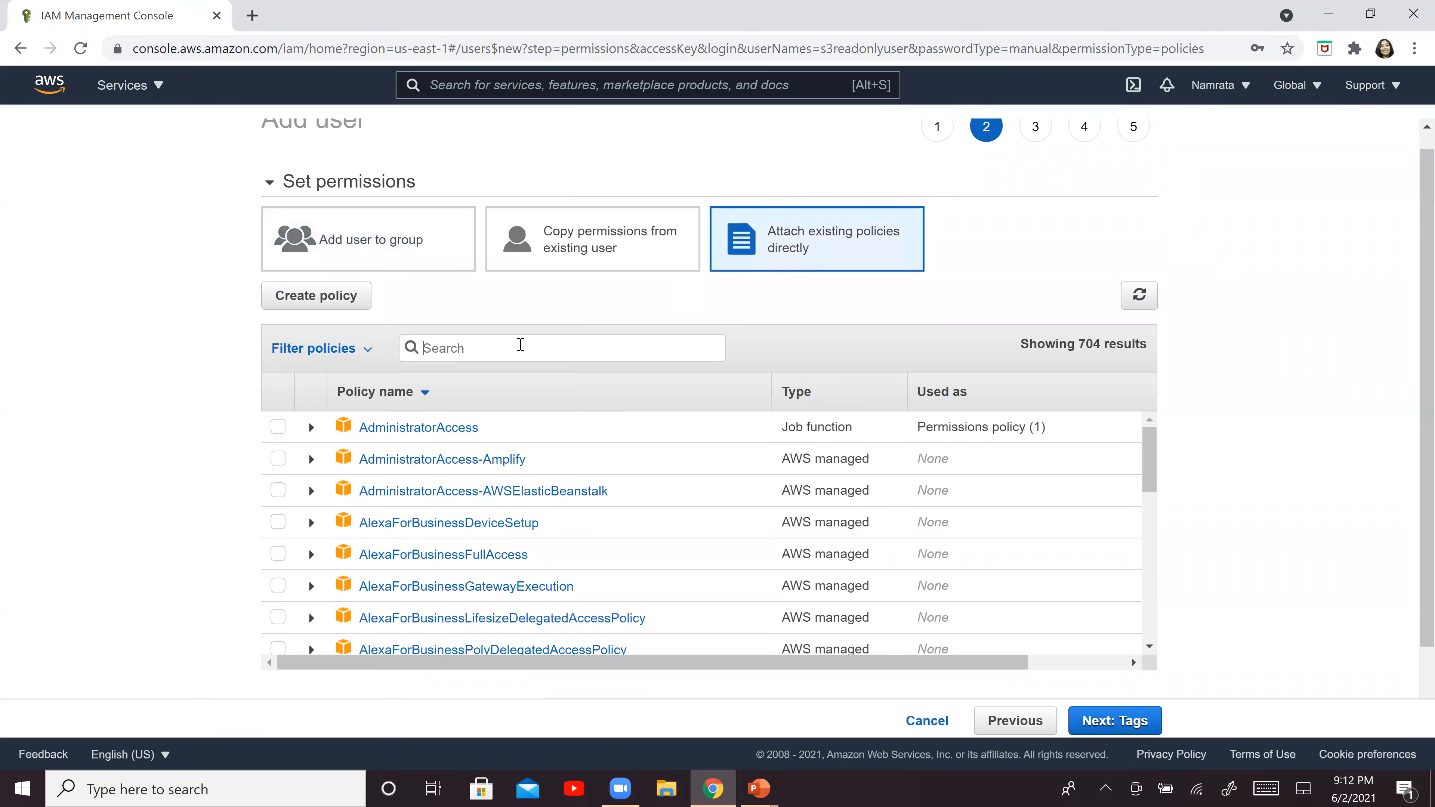
text(s3)
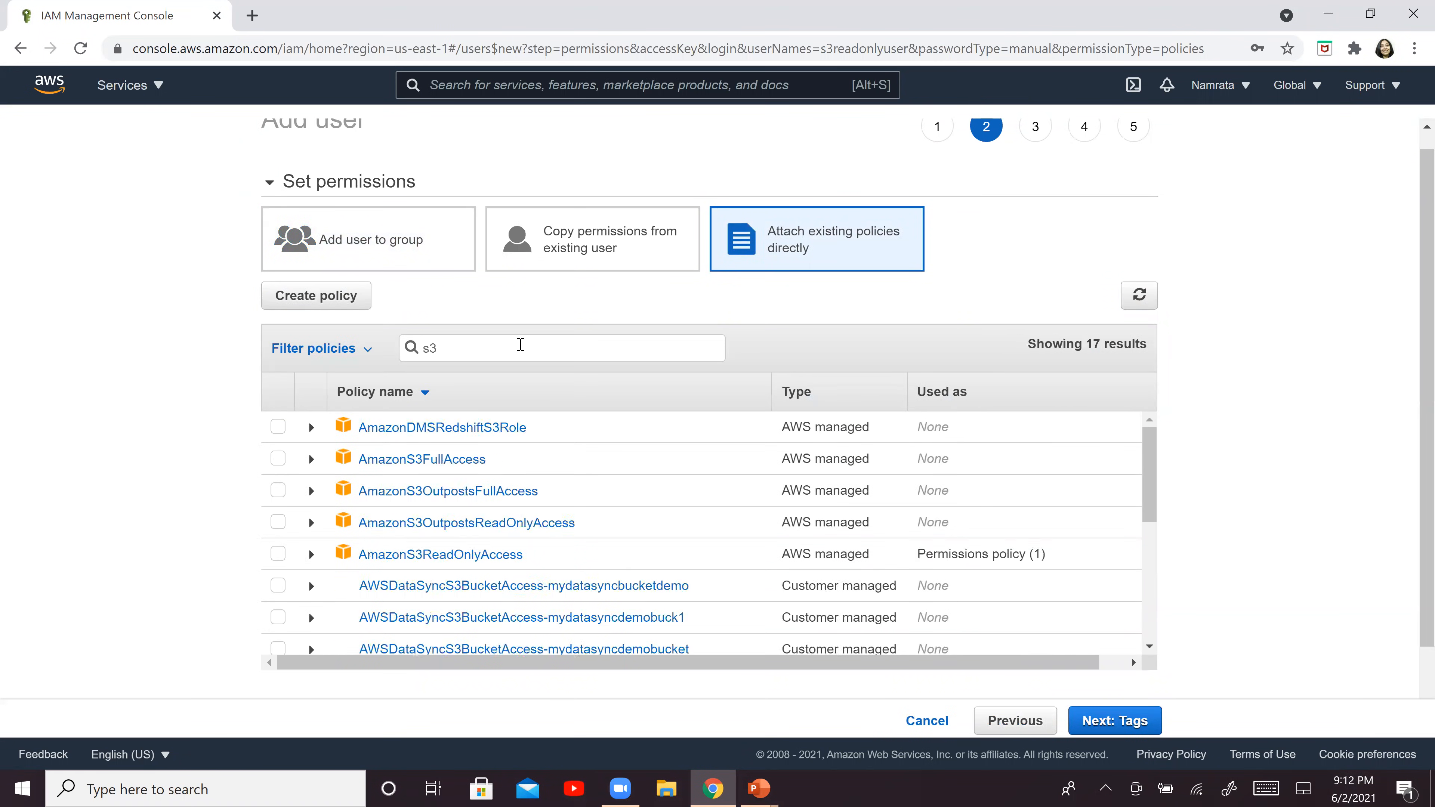
click(278, 554)
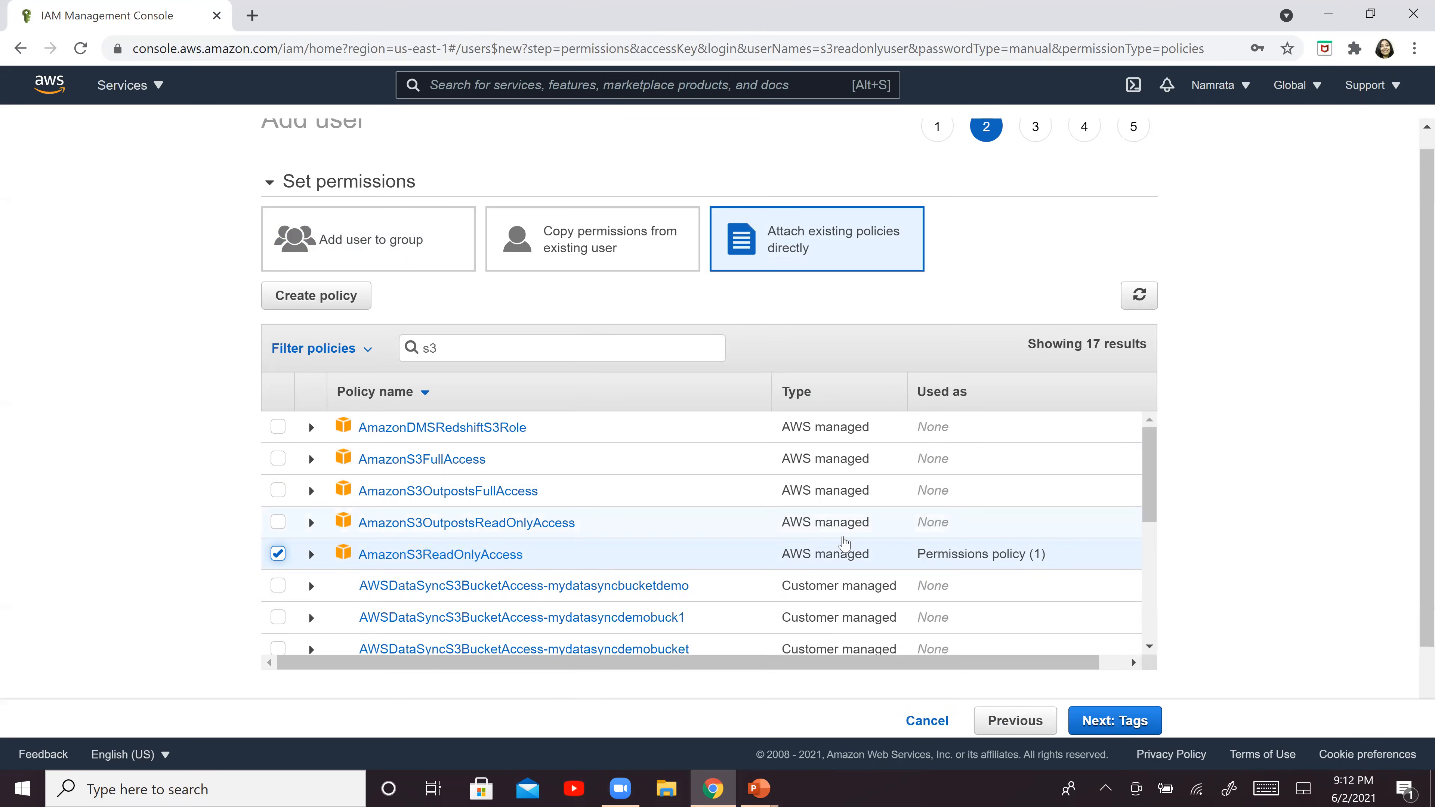
click(1099, 720)
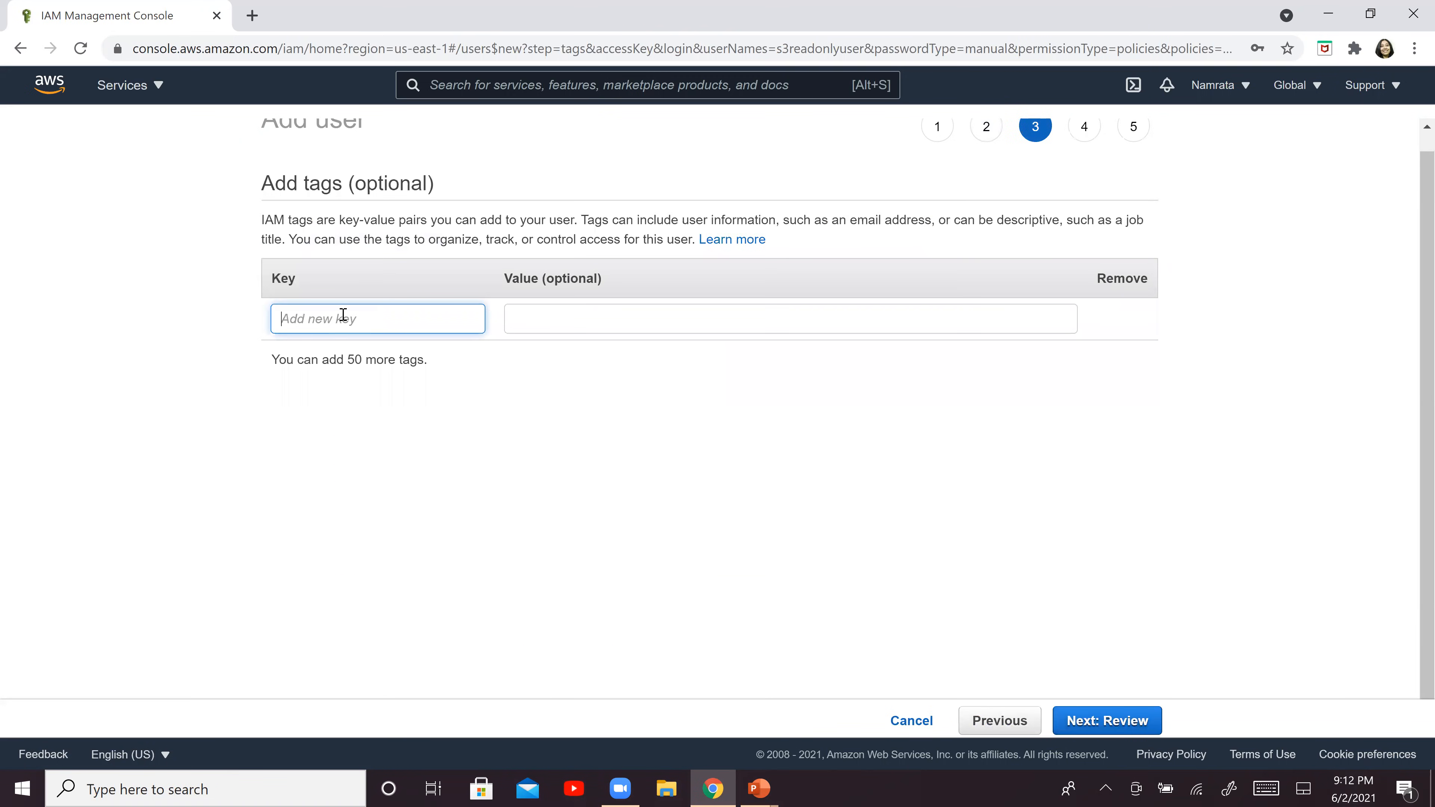
Add a user tag with key "s3" and value "readonly", and proceed to the review
text(s3)
key(Tab)
text(ea)
key(BackSpace)
key(BackSpace)
text(readonly)
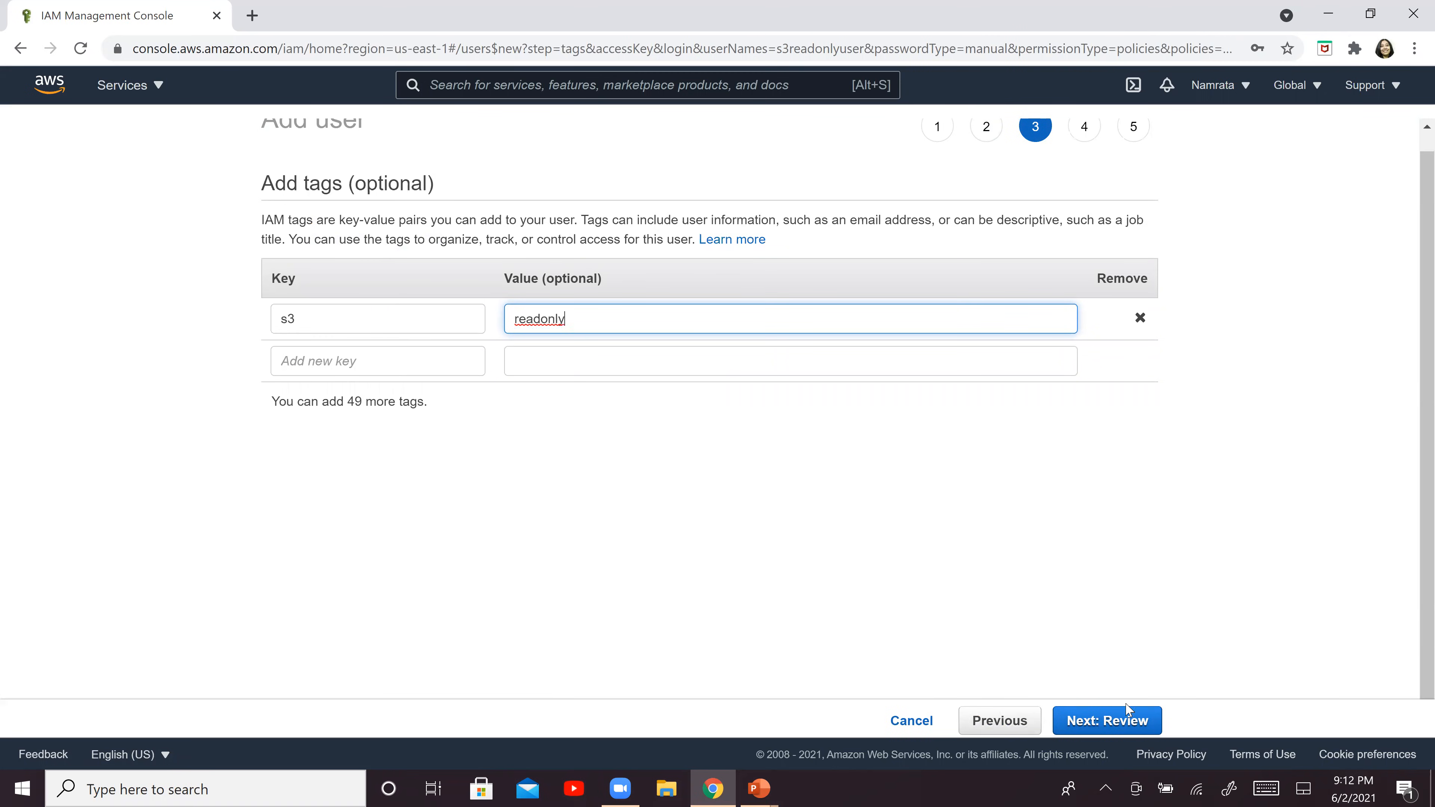
click(1132, 728)
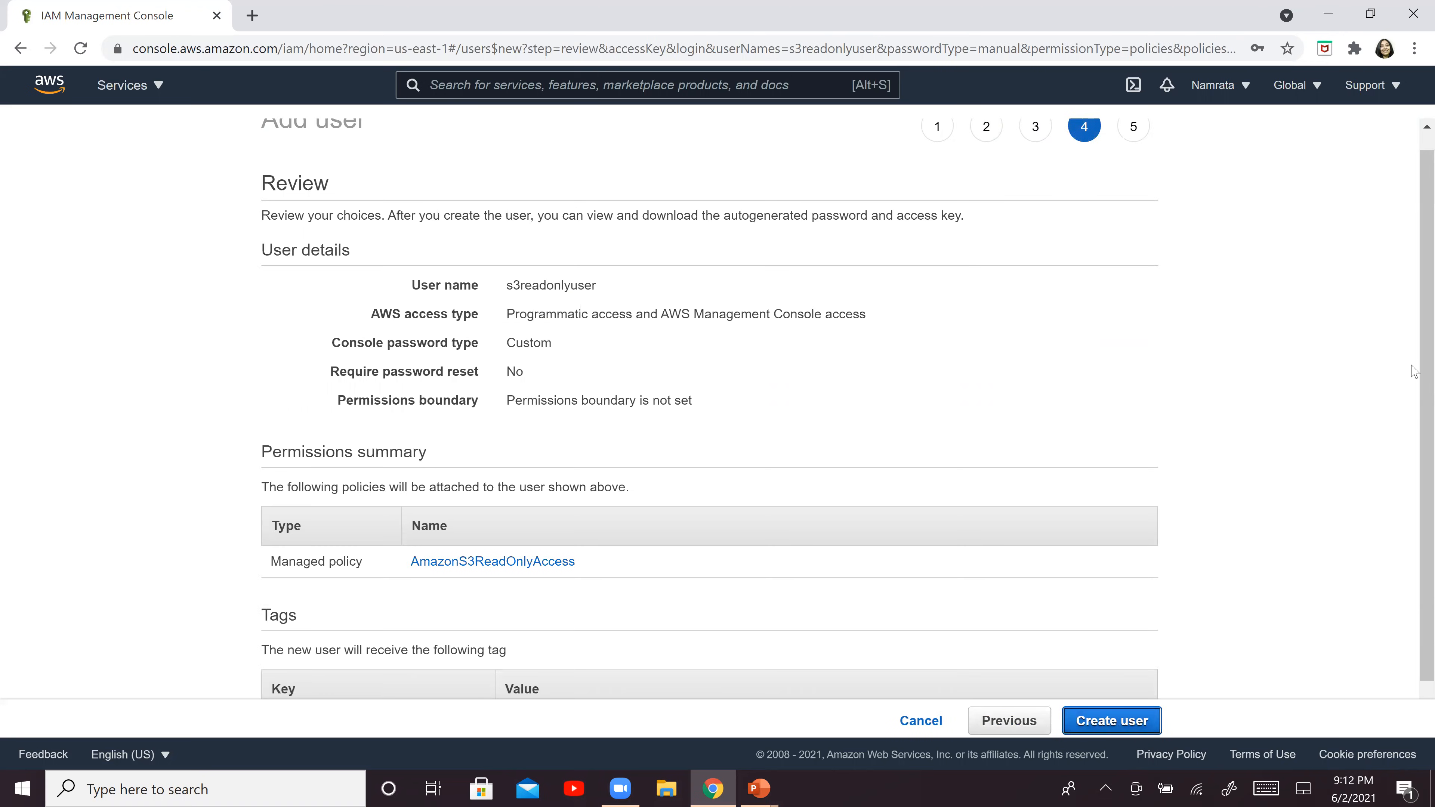
Review the settings, create the s3readonlyuser user and reveal its secret access key
scroll(1414, 385, down, 1)
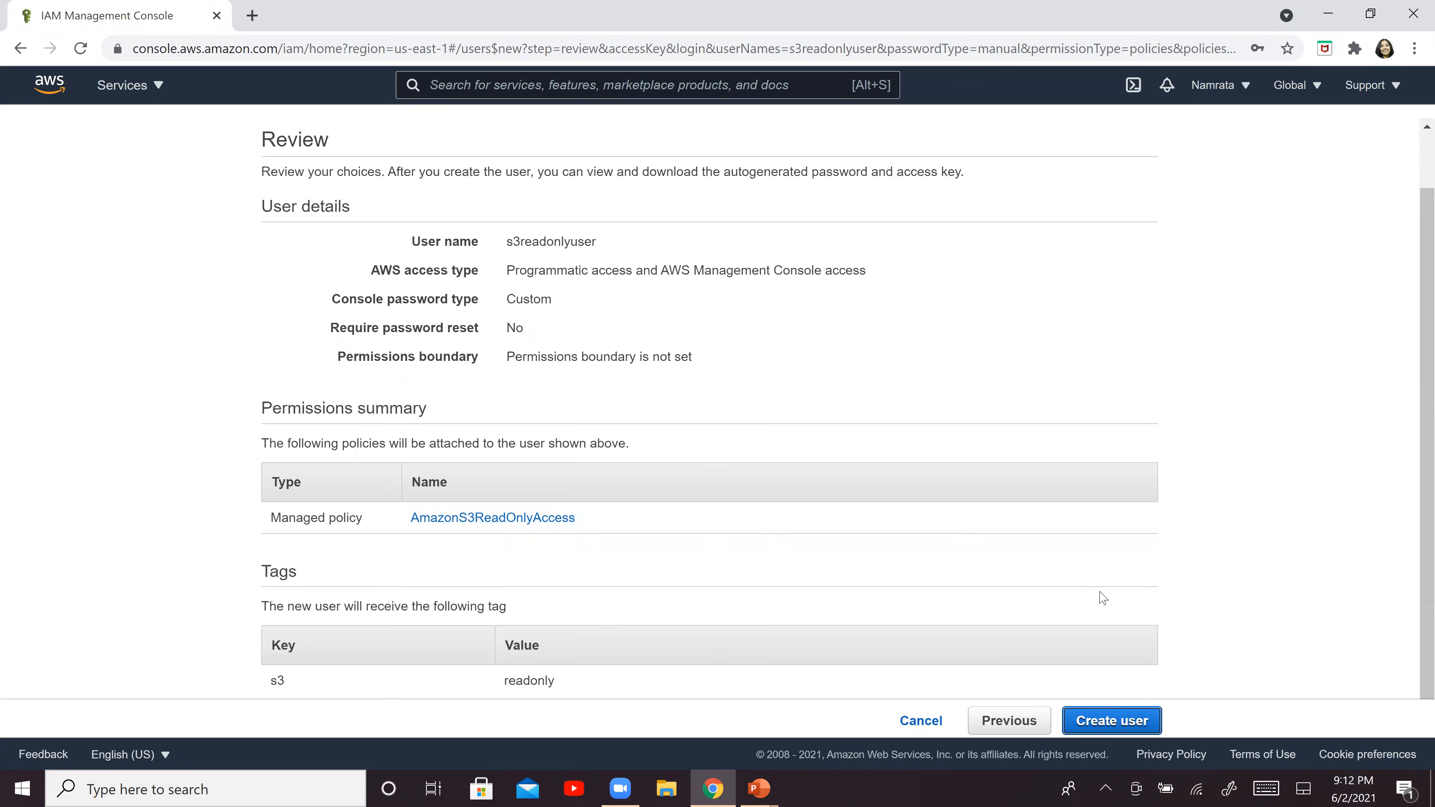
click(1115, 724)
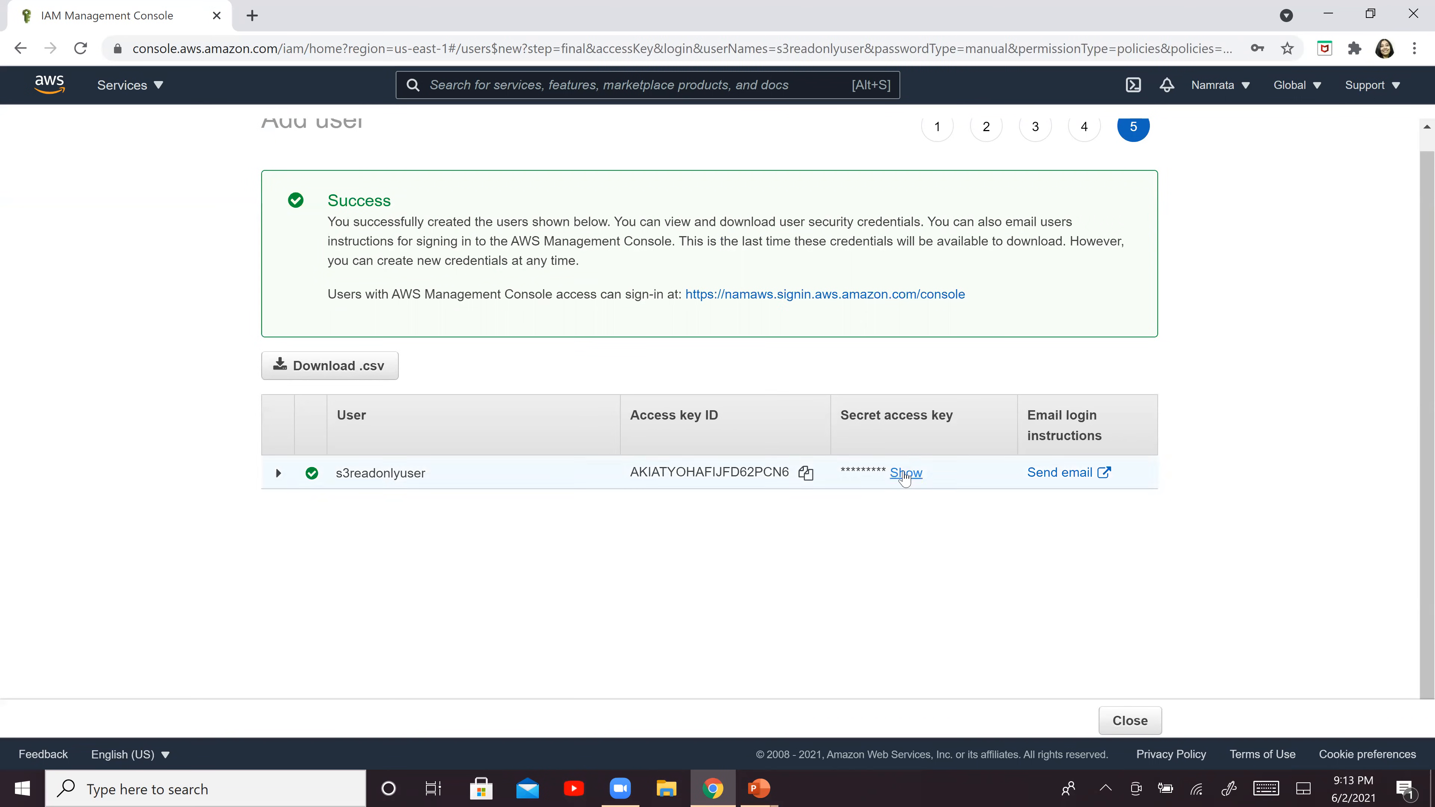
triple_click(907, 473)
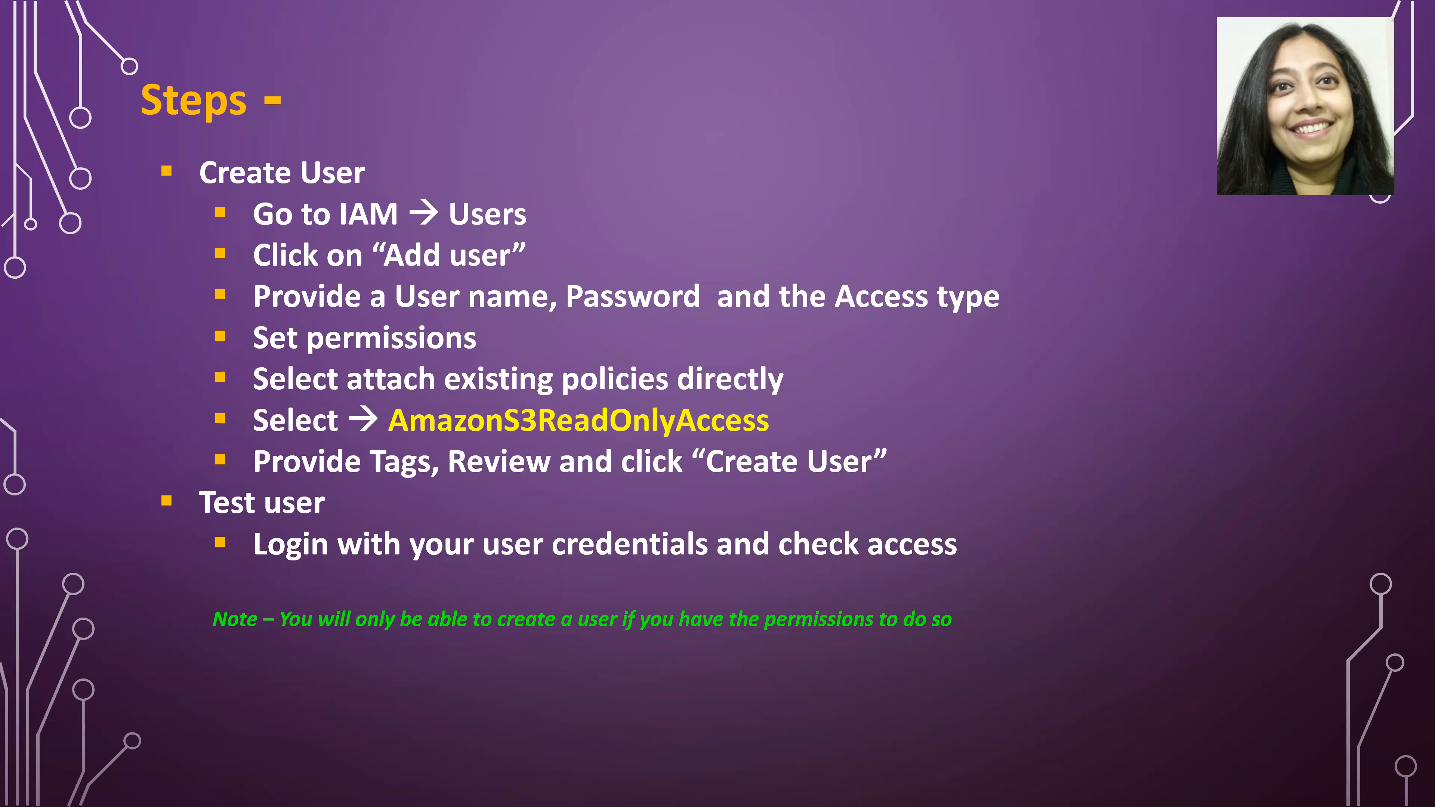
mouse_move(1026, 160)
mouse_down()
mouse_move(1041, 145)
mouse_move(975, 475)
mouse_up()
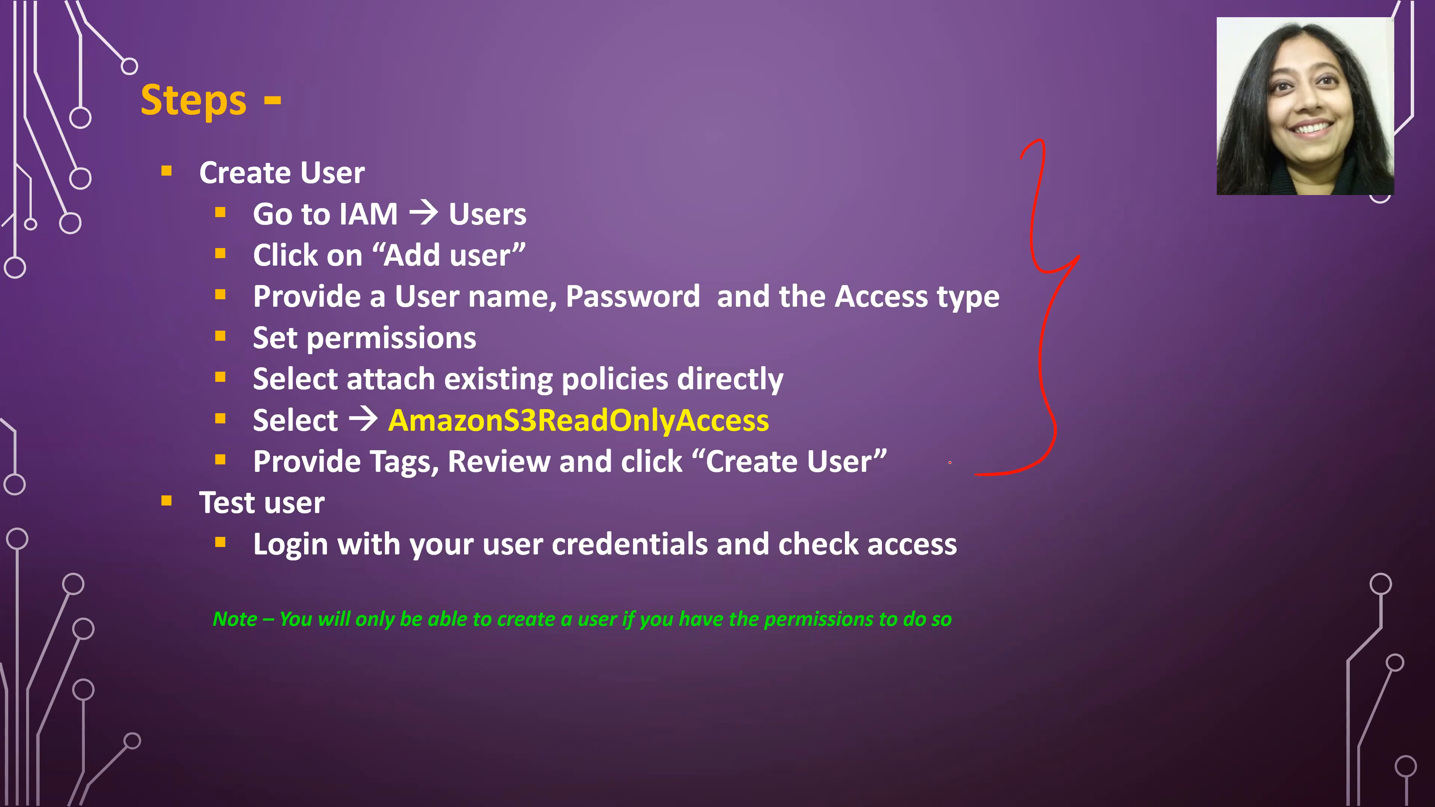
drag(114, 501, 173, 484)
drag(254, 567, 308, 569)
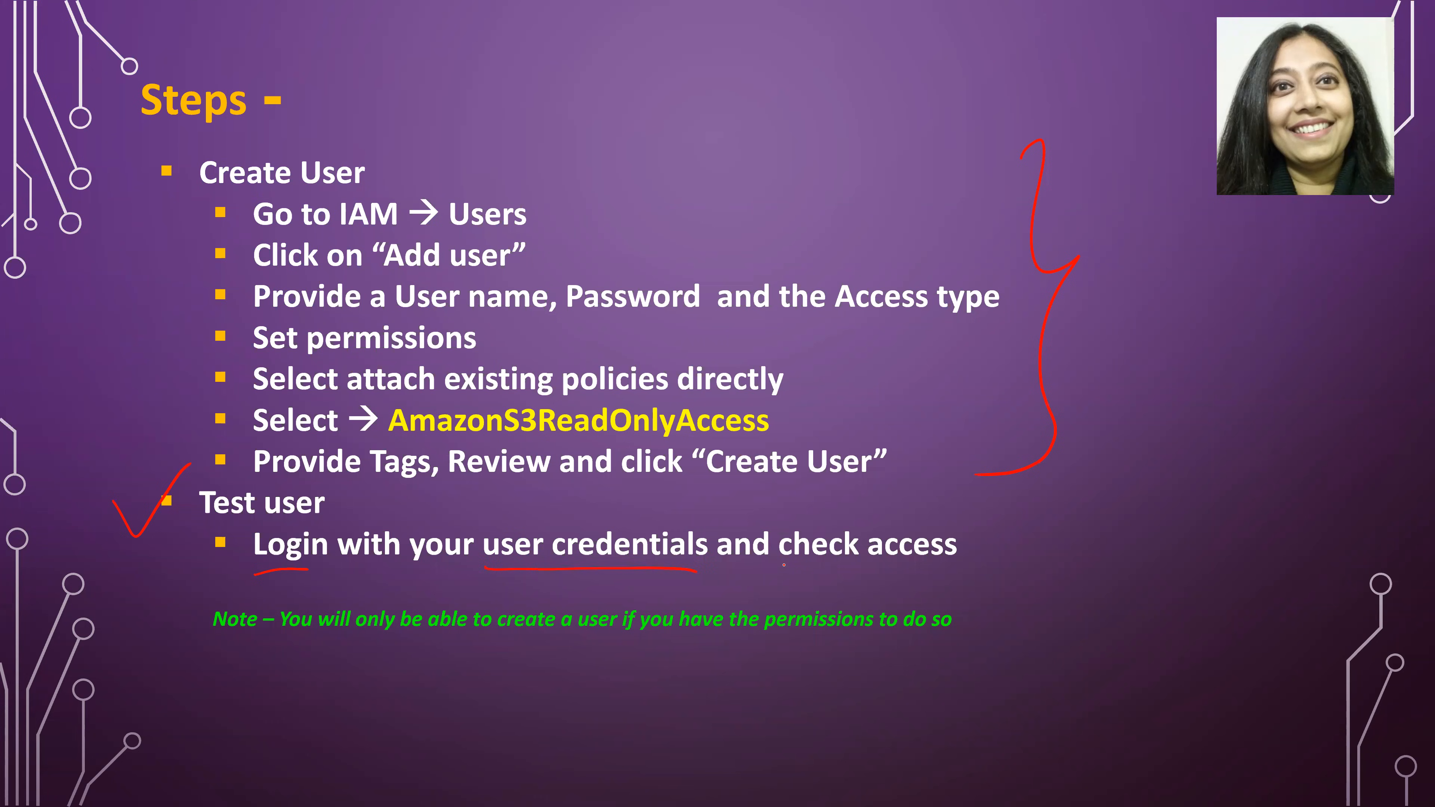
drag(939, 575, 997, 579)
Switch to the AWS sign-in page and sign in as IAM user s3readonlyuser with the account password
key(alt+Tab)
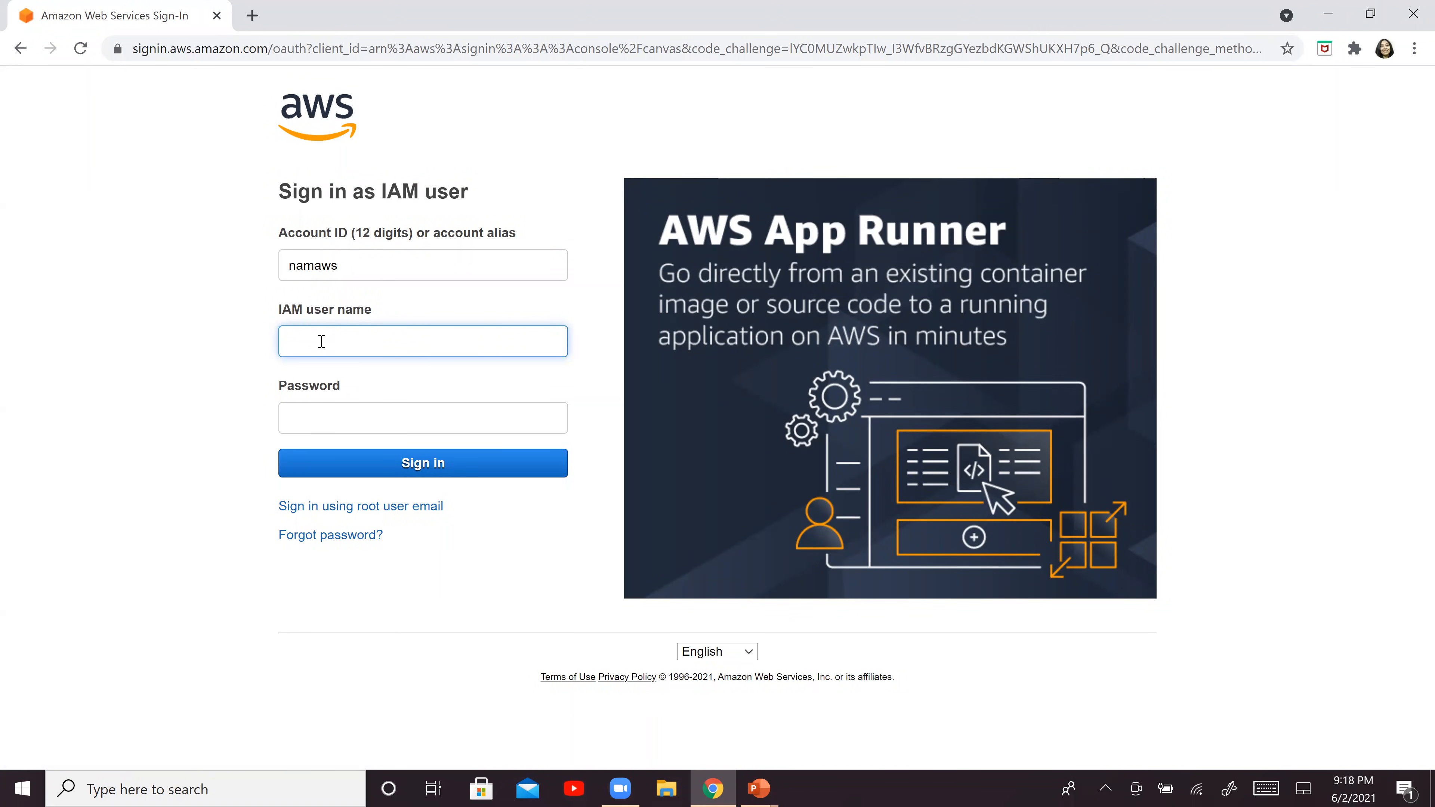
click(322, 342)
text(s3read)
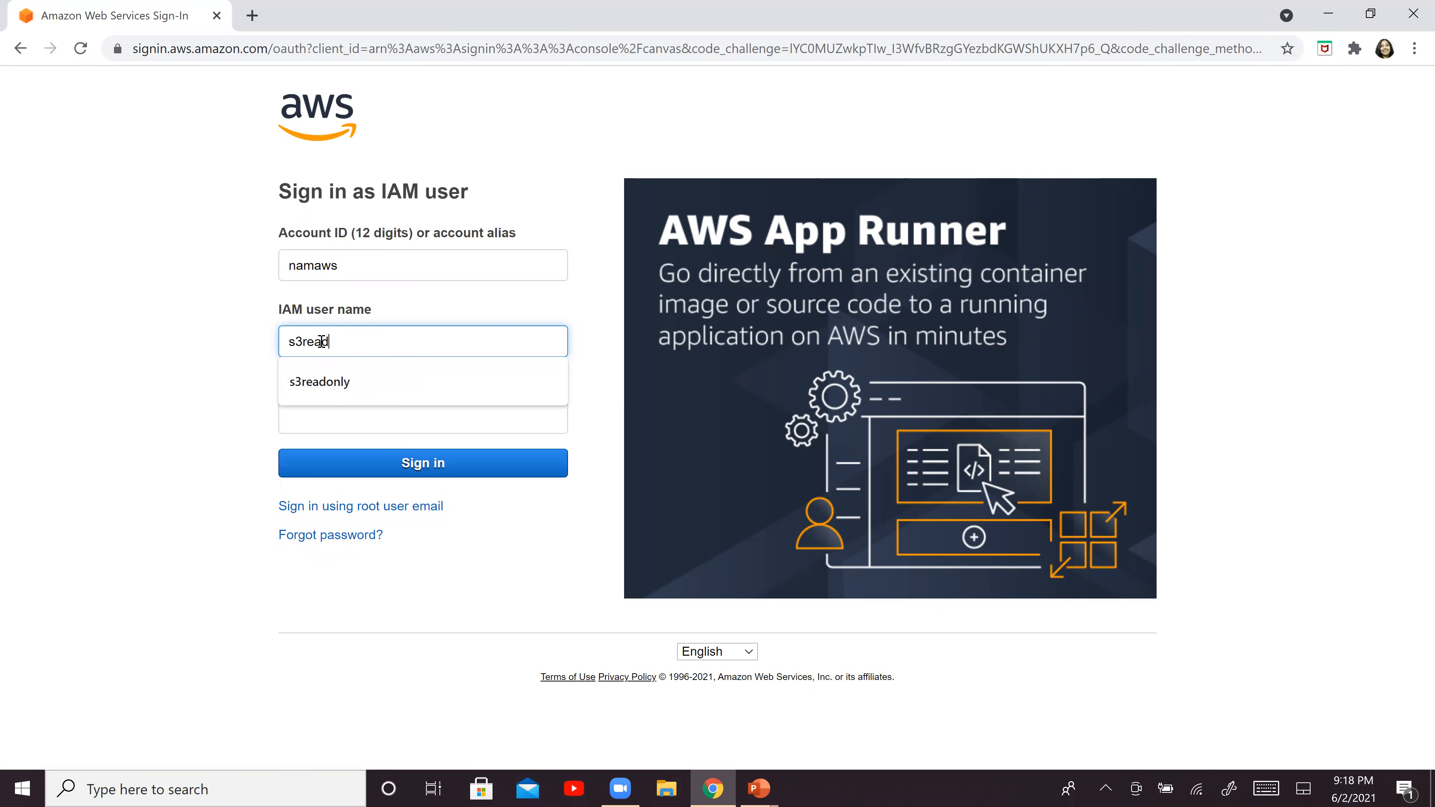
text(onlyuser)
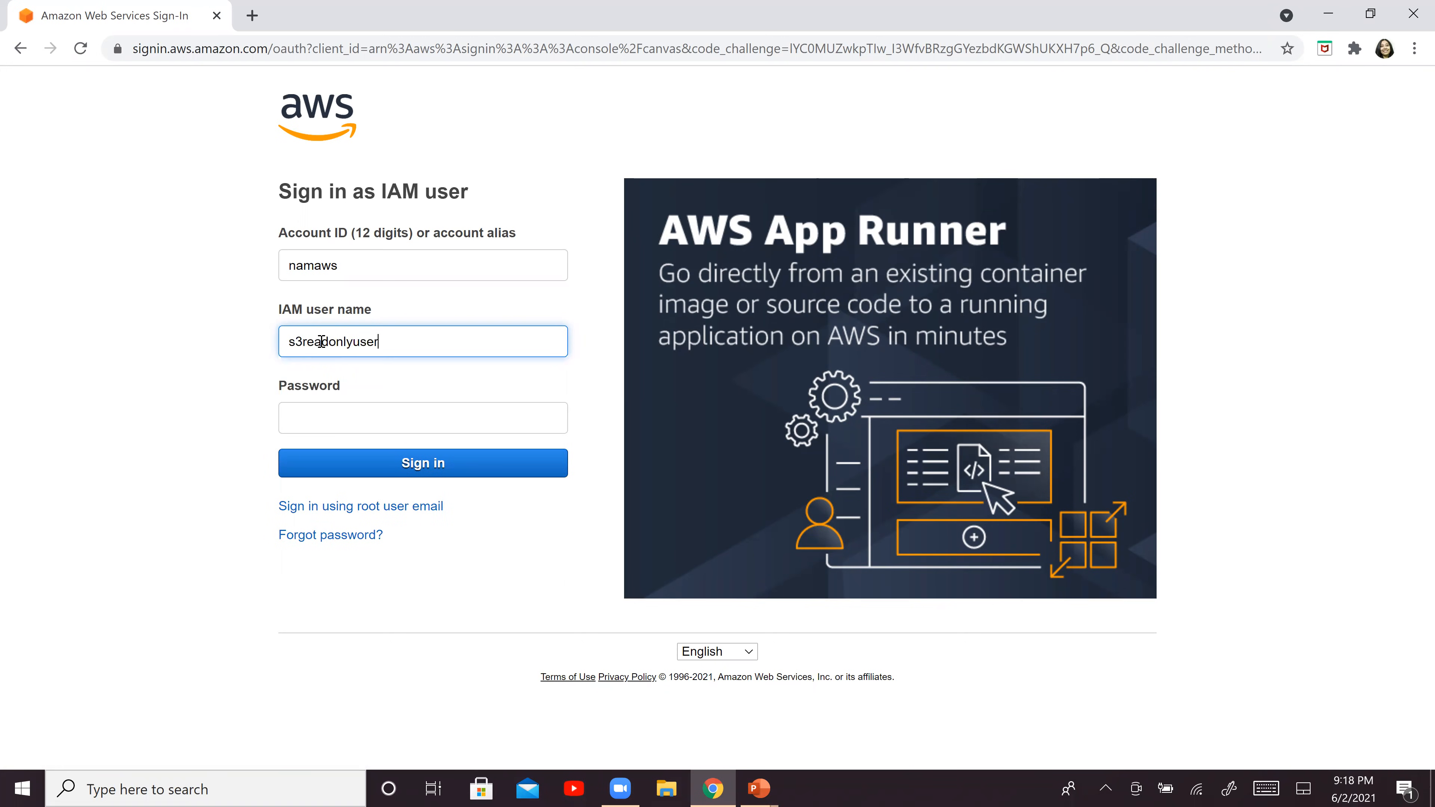
key(Tab)
text(***)
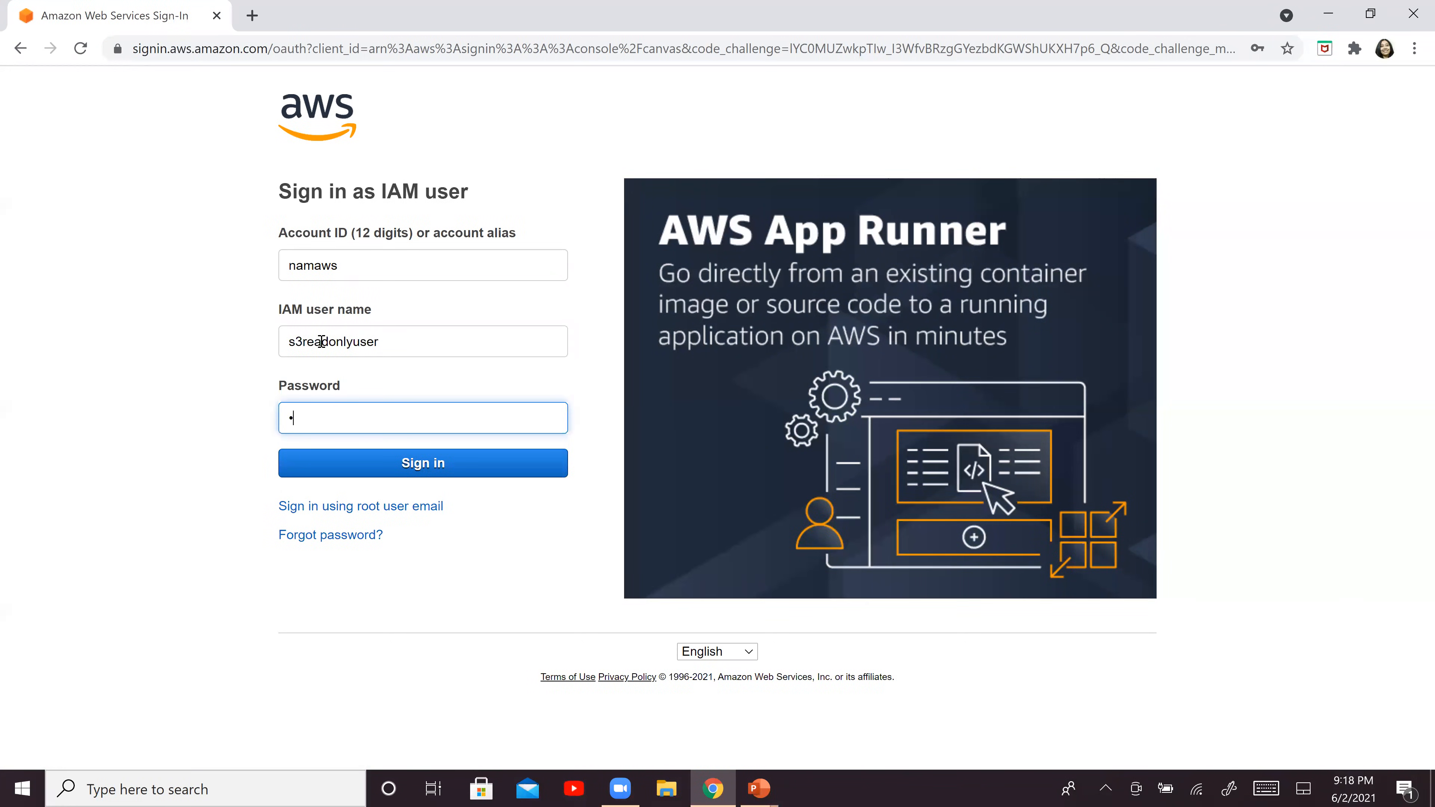
text(******)
click(417, 467)
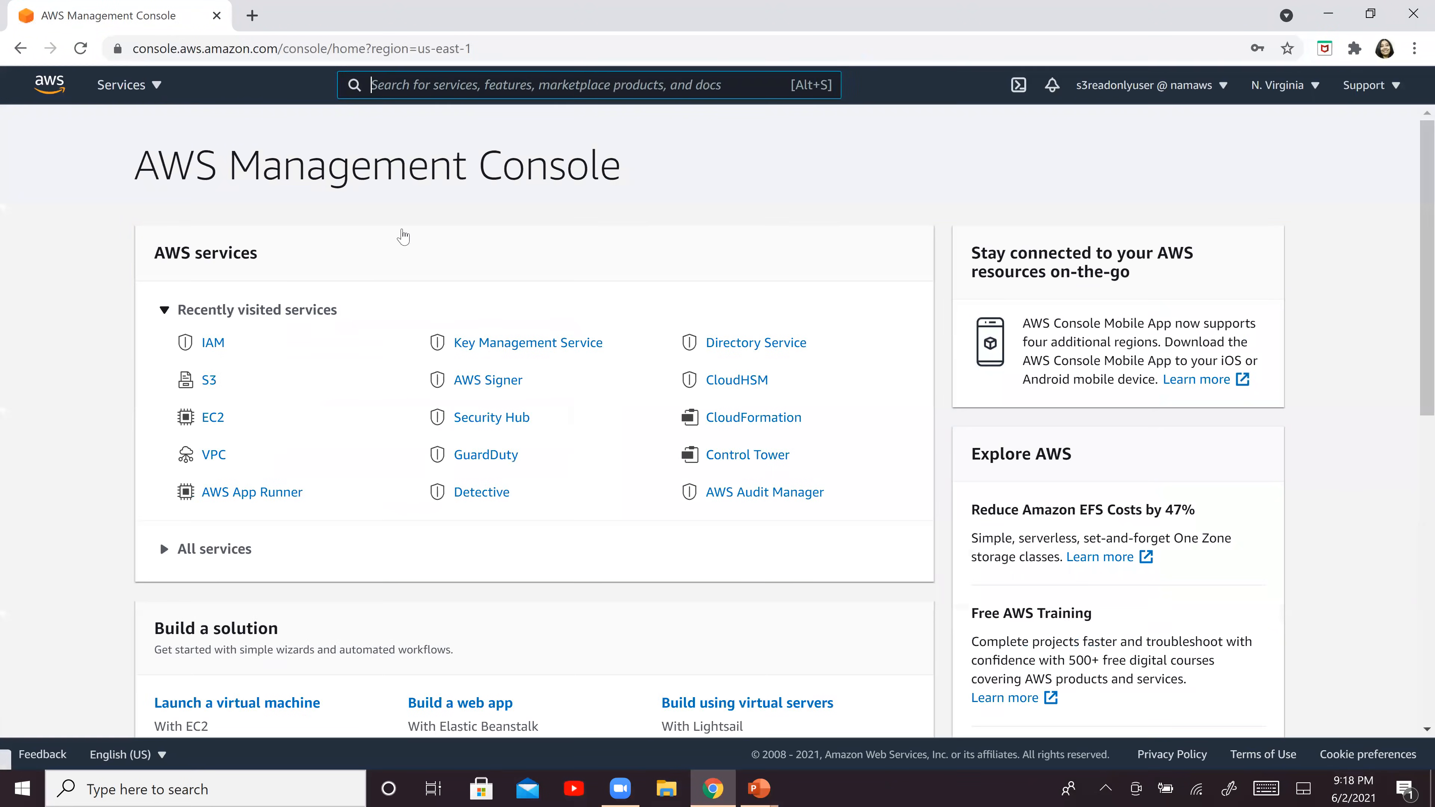
Check EC2 access by viewing the running instances and trying to launch one from the 64-bit (x86) Amazon Linux 2 AMI
click(217, 419)
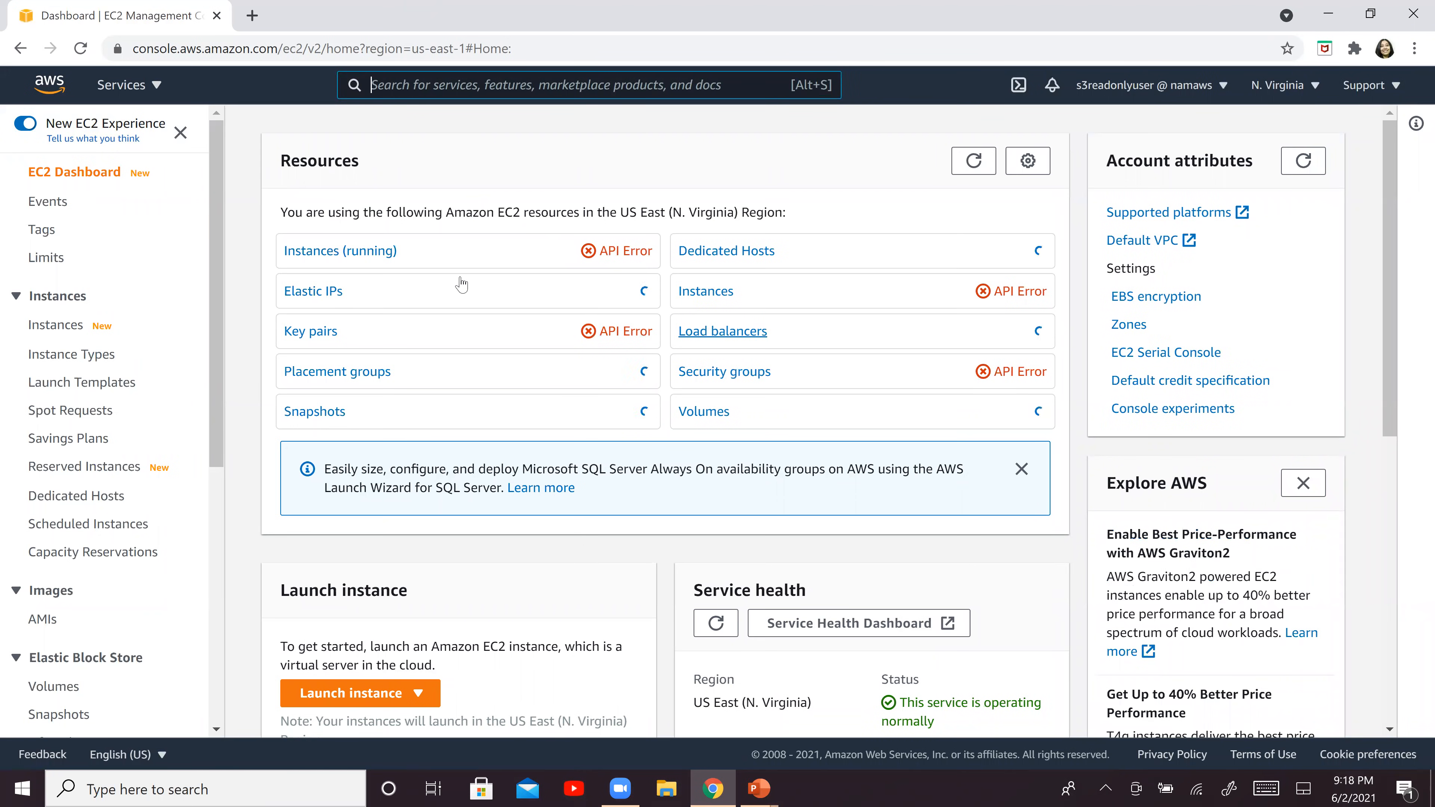
click(306, 252)
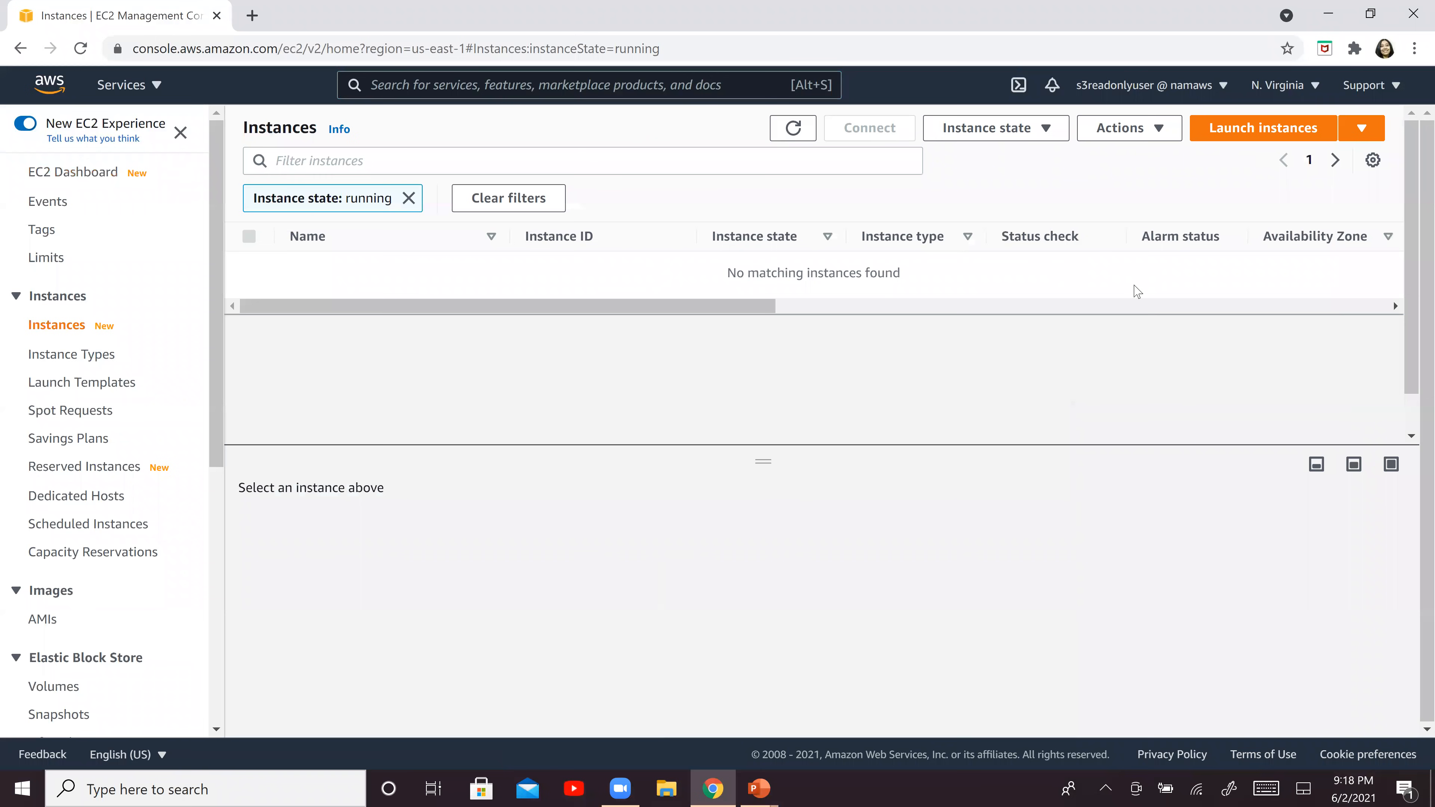
click(1229, 134)
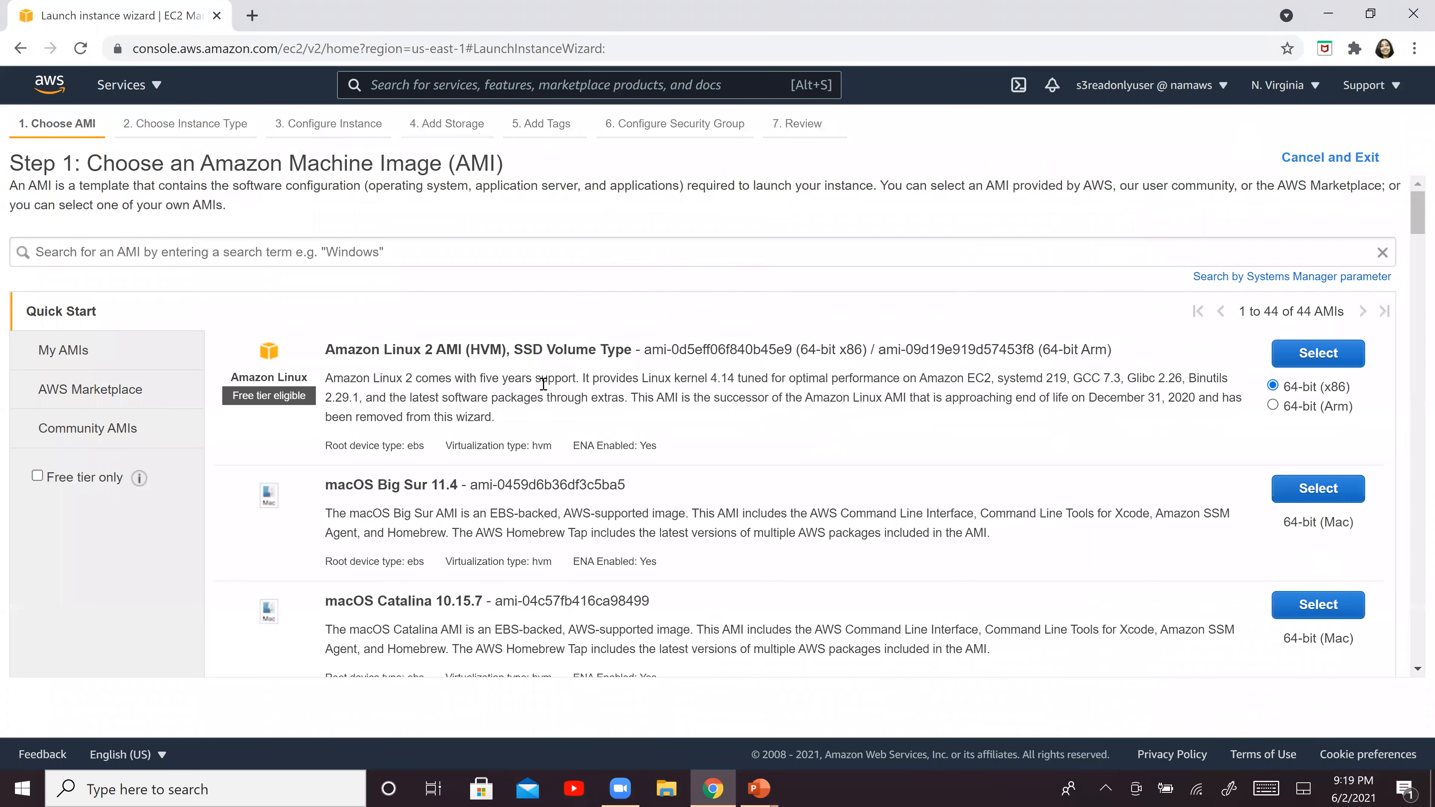
click(1344, 350)
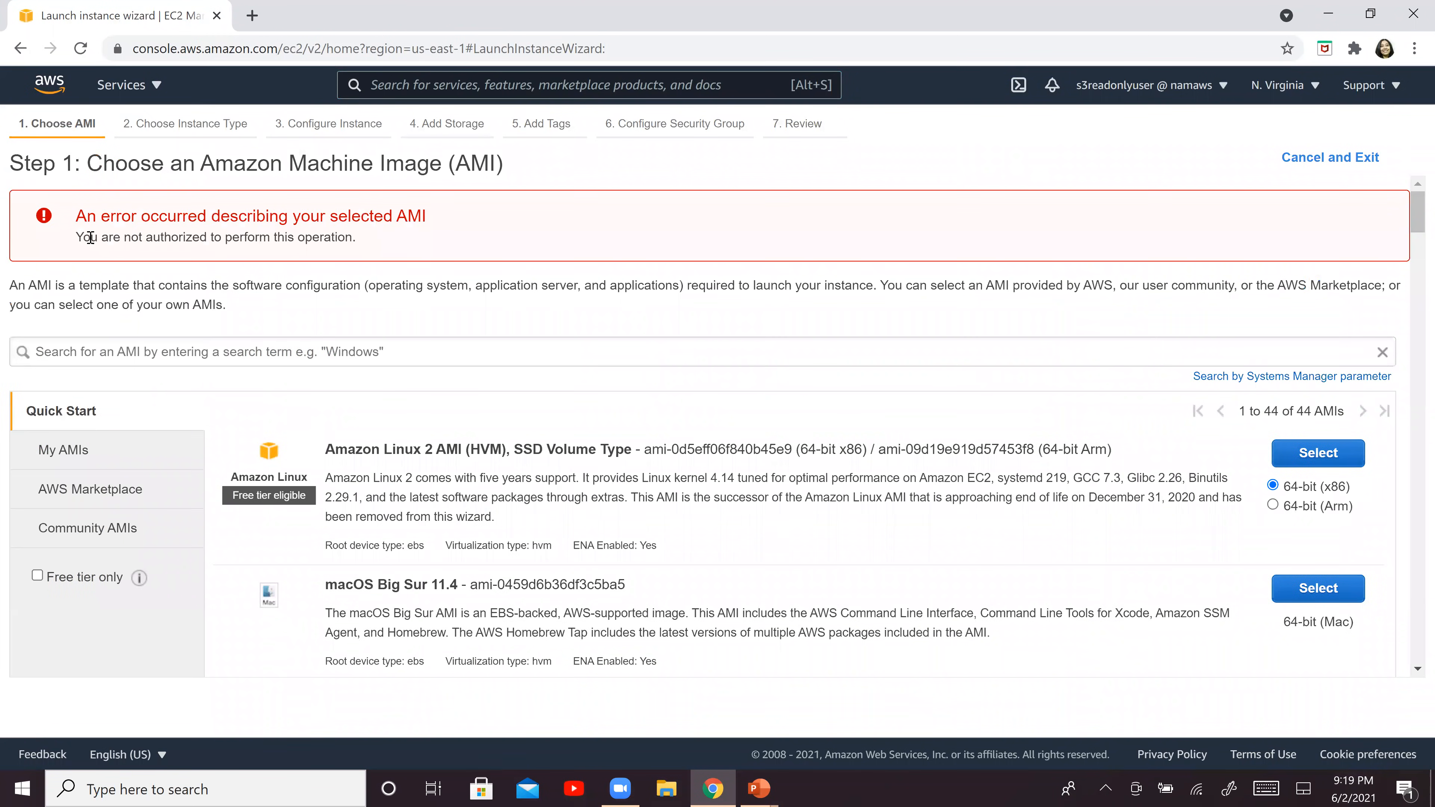
drag(79, 238, 388, 236)
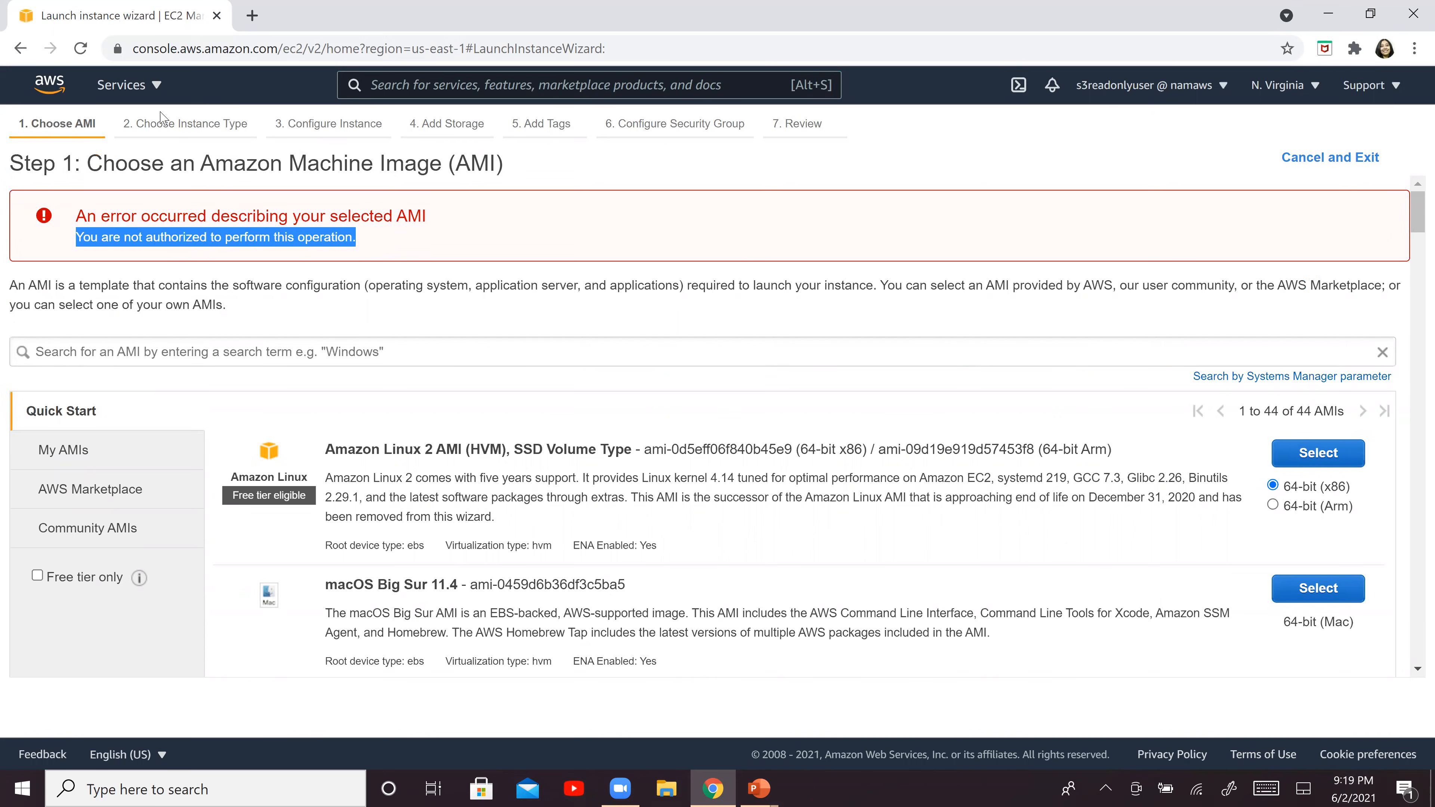
Check S3 read access by opening the tempbucketforlab bucket and viewing the properties of bk.jpg
click(160, 91)
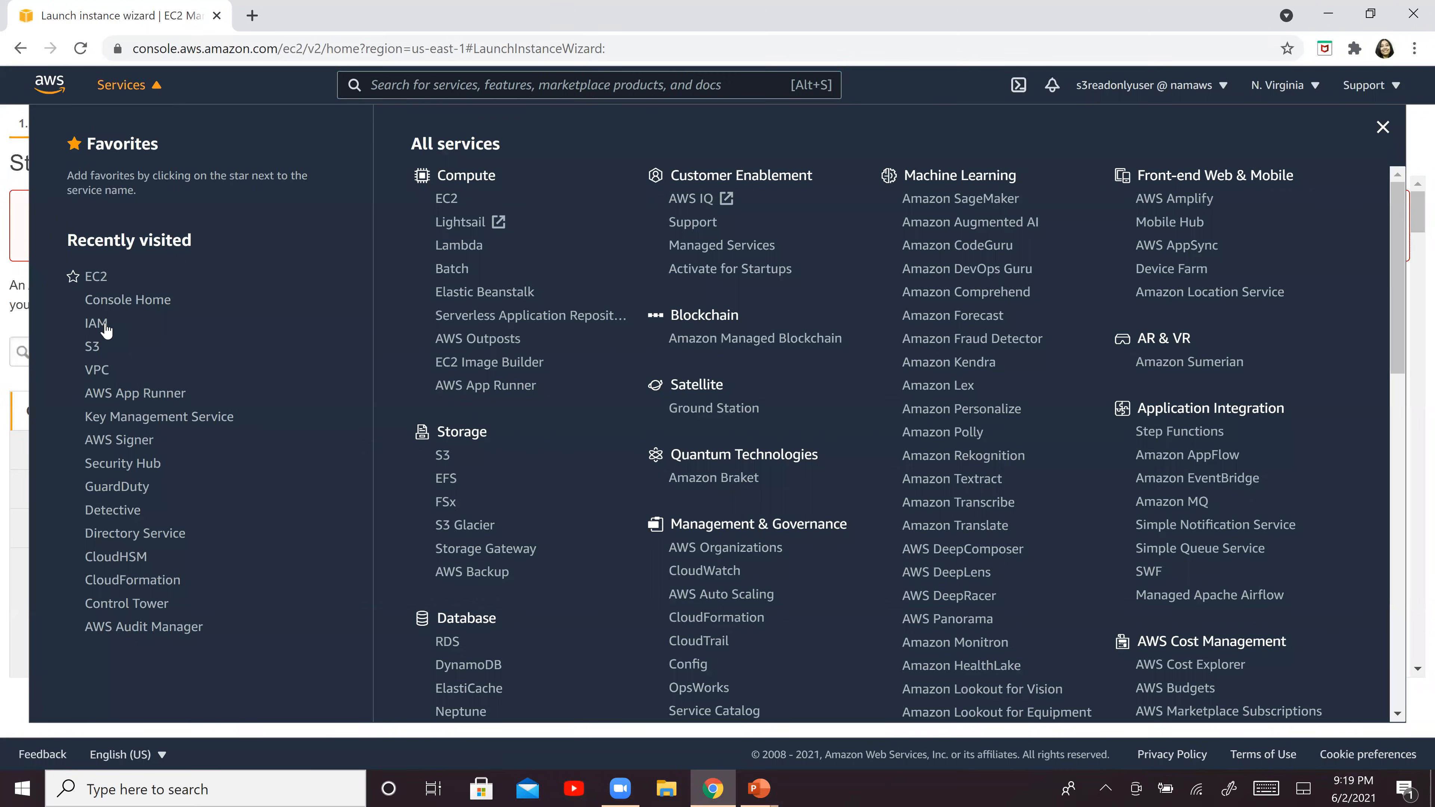
click(93, 347)
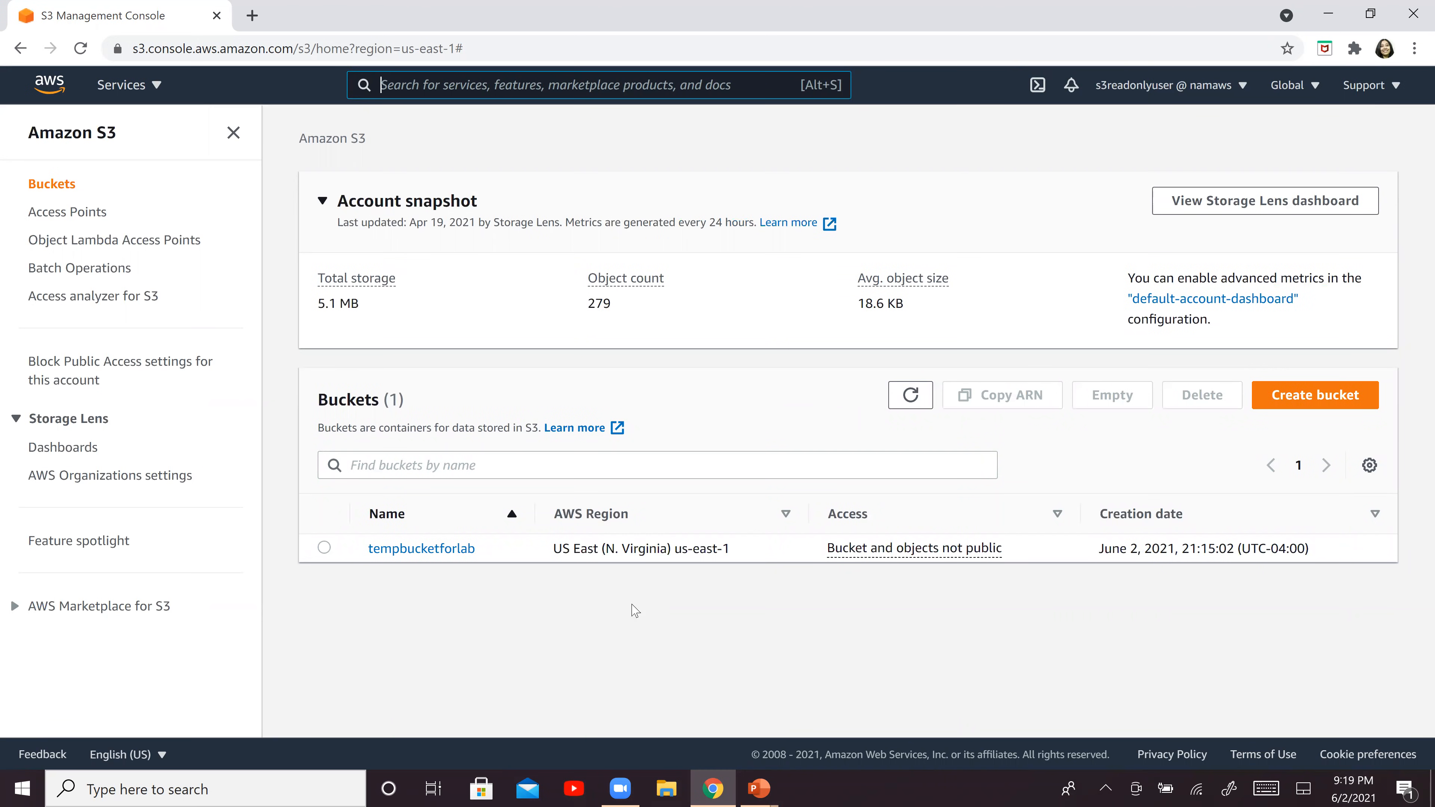
click(438, 552)
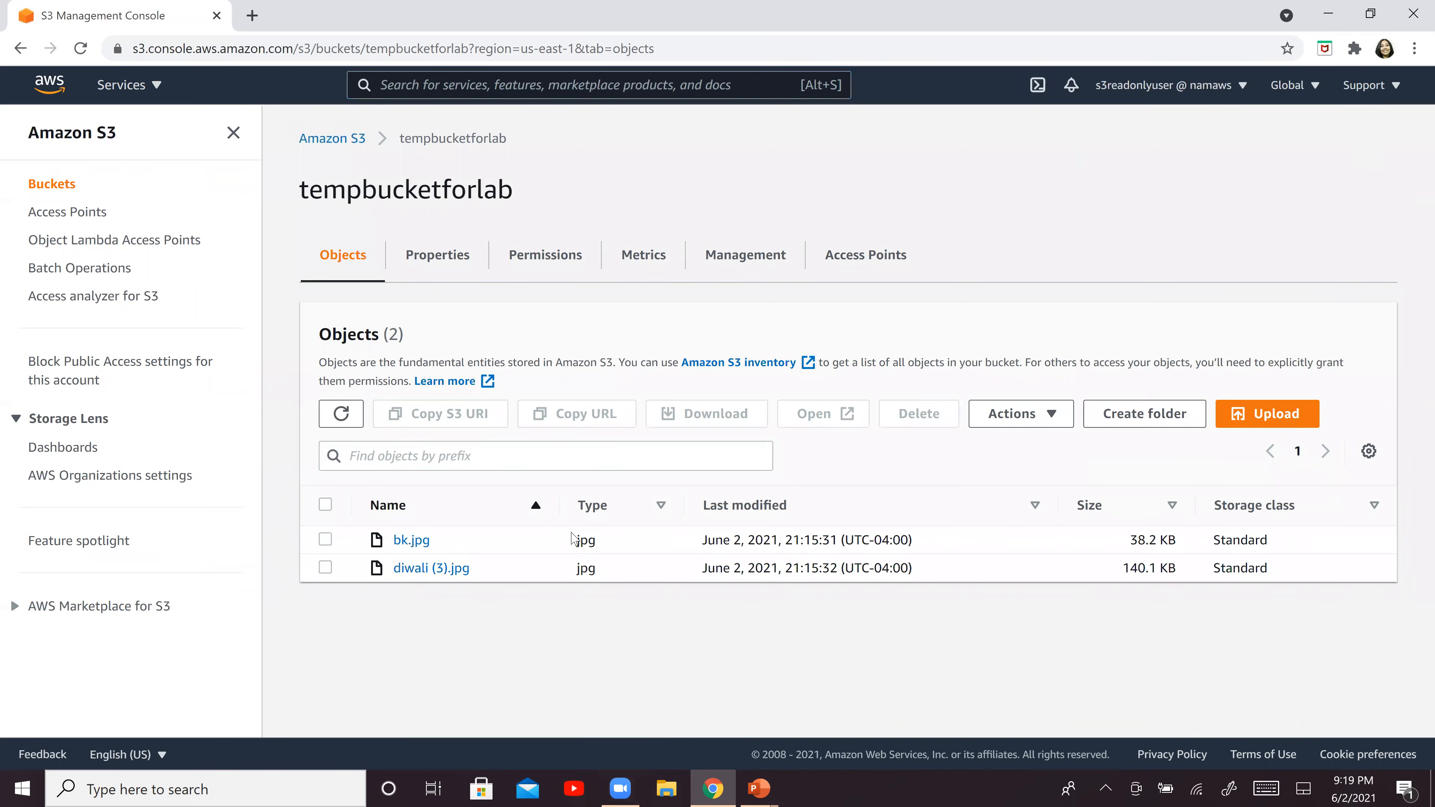
click(410, 540)
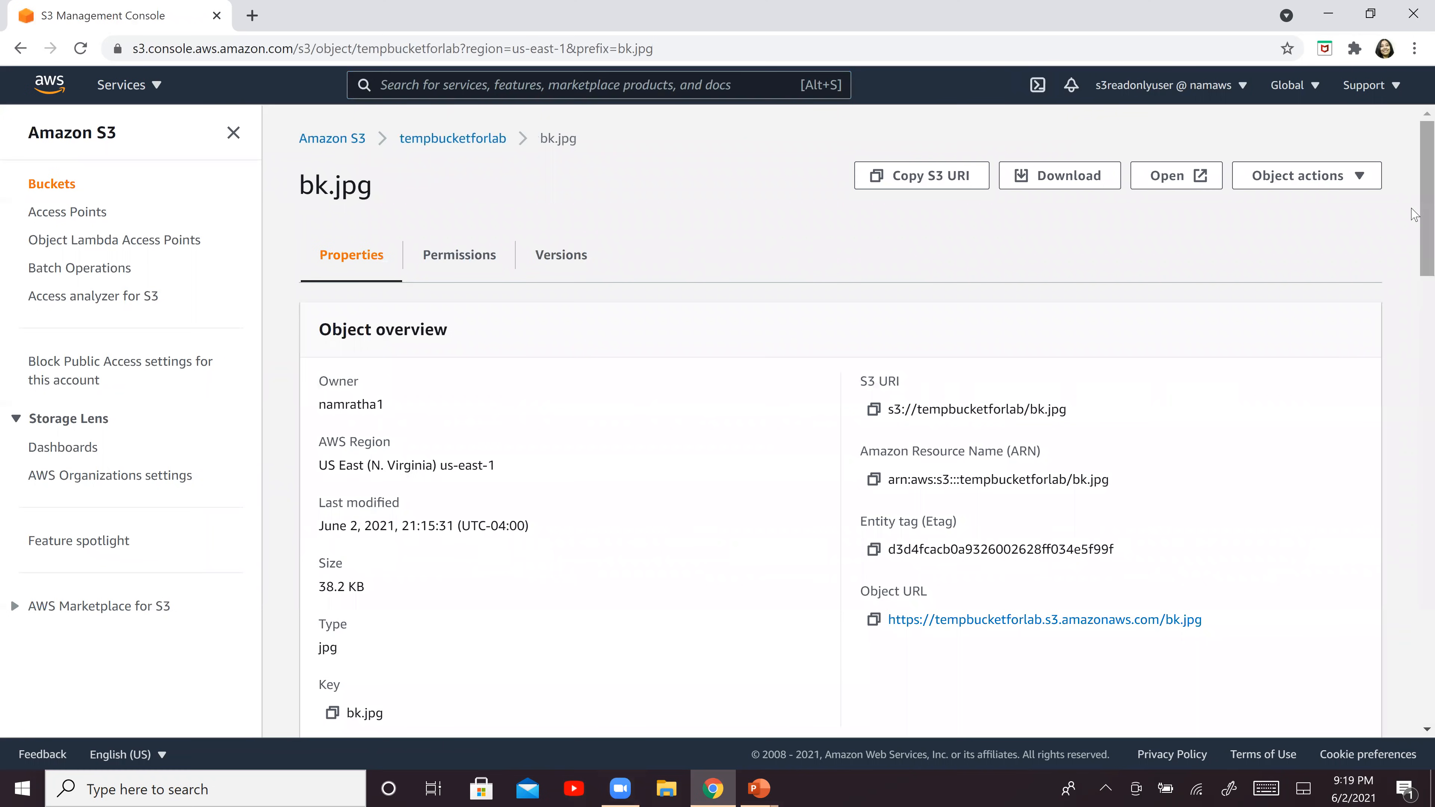
drag(1416, 218, 1393, 201)
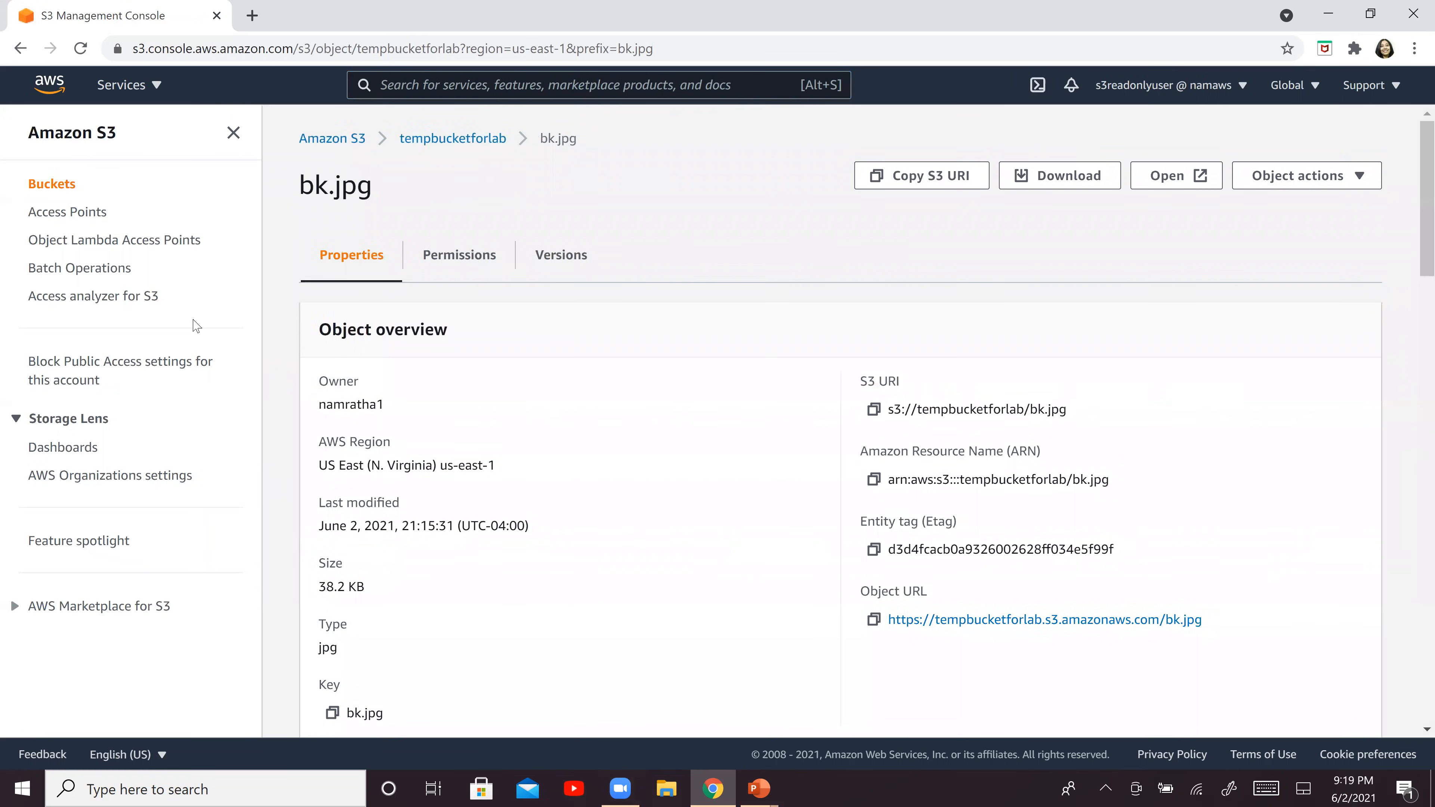
Return to the bucket list and try to create a bucket called mytrialbucket, keeping the default settings
click(304, 142)
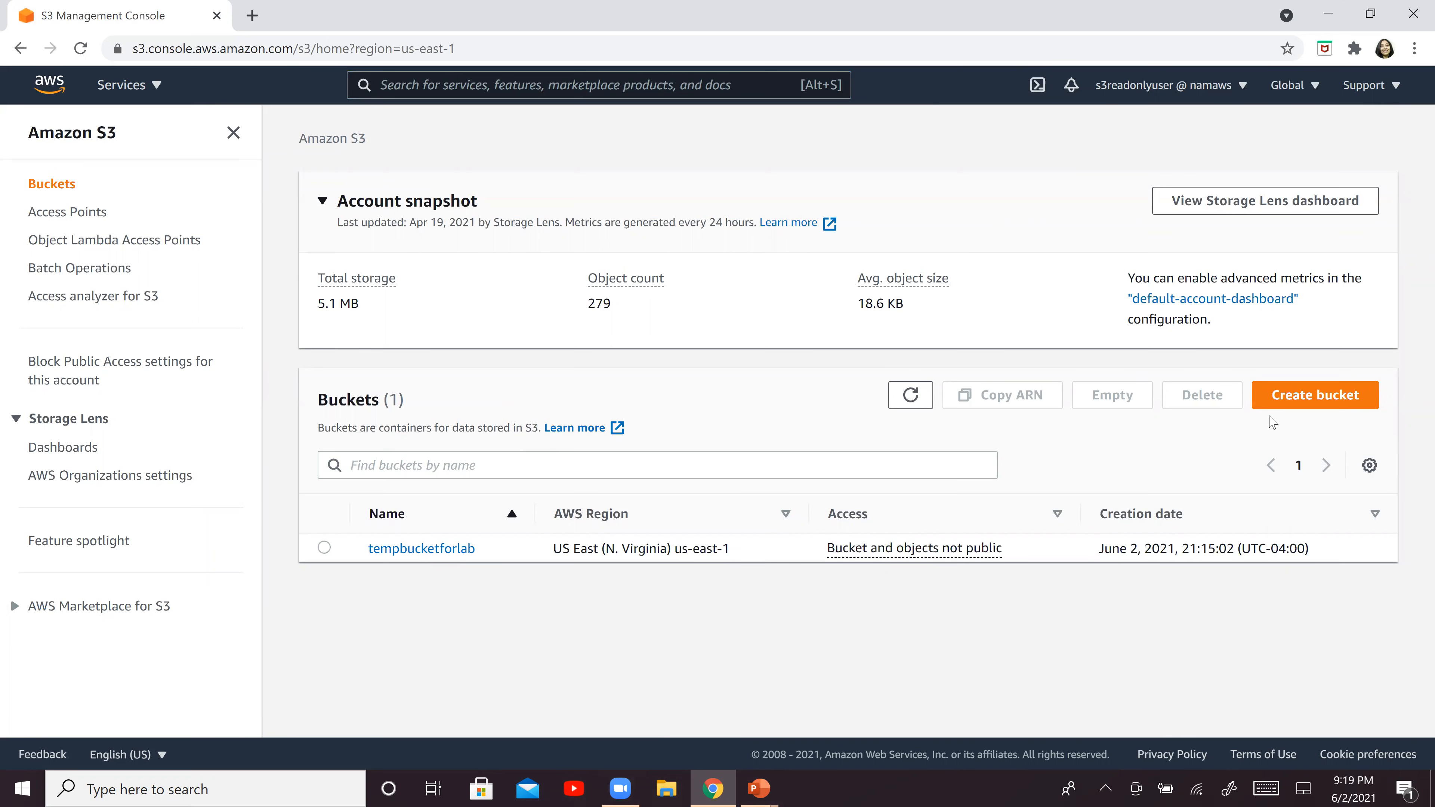
click(1290, 403)
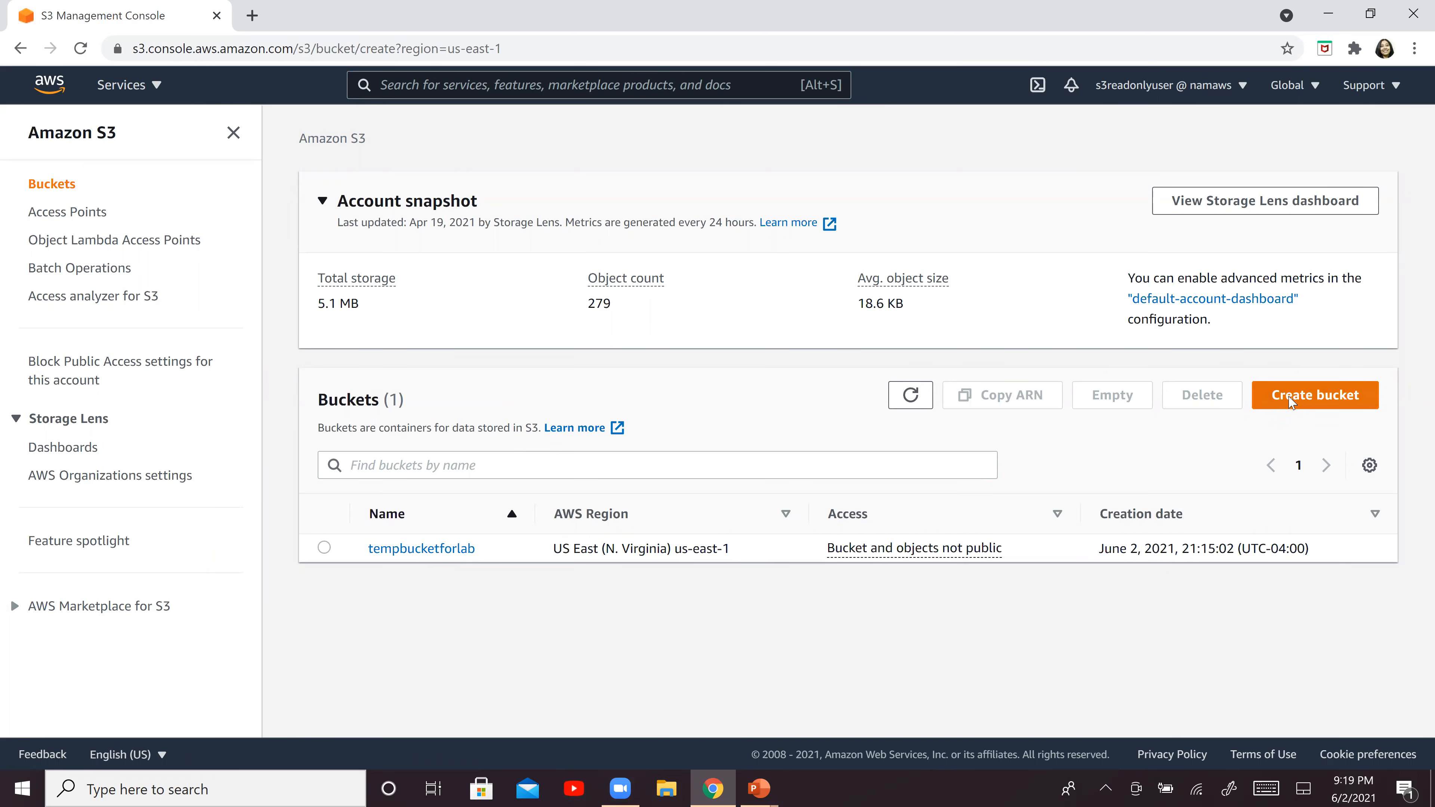
click(377, 365)
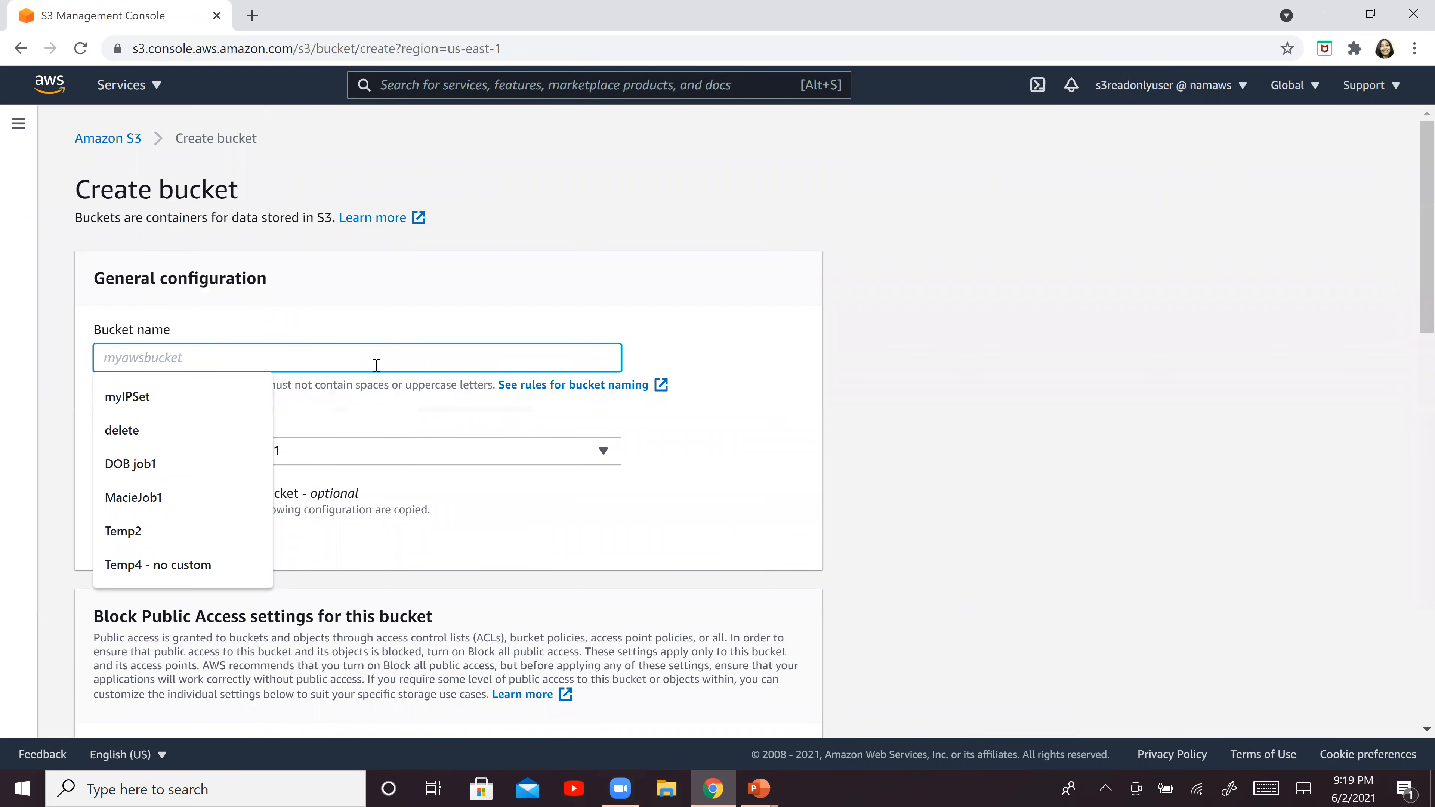
text(mytrialbucket)
key(Tab)
key(Tab)
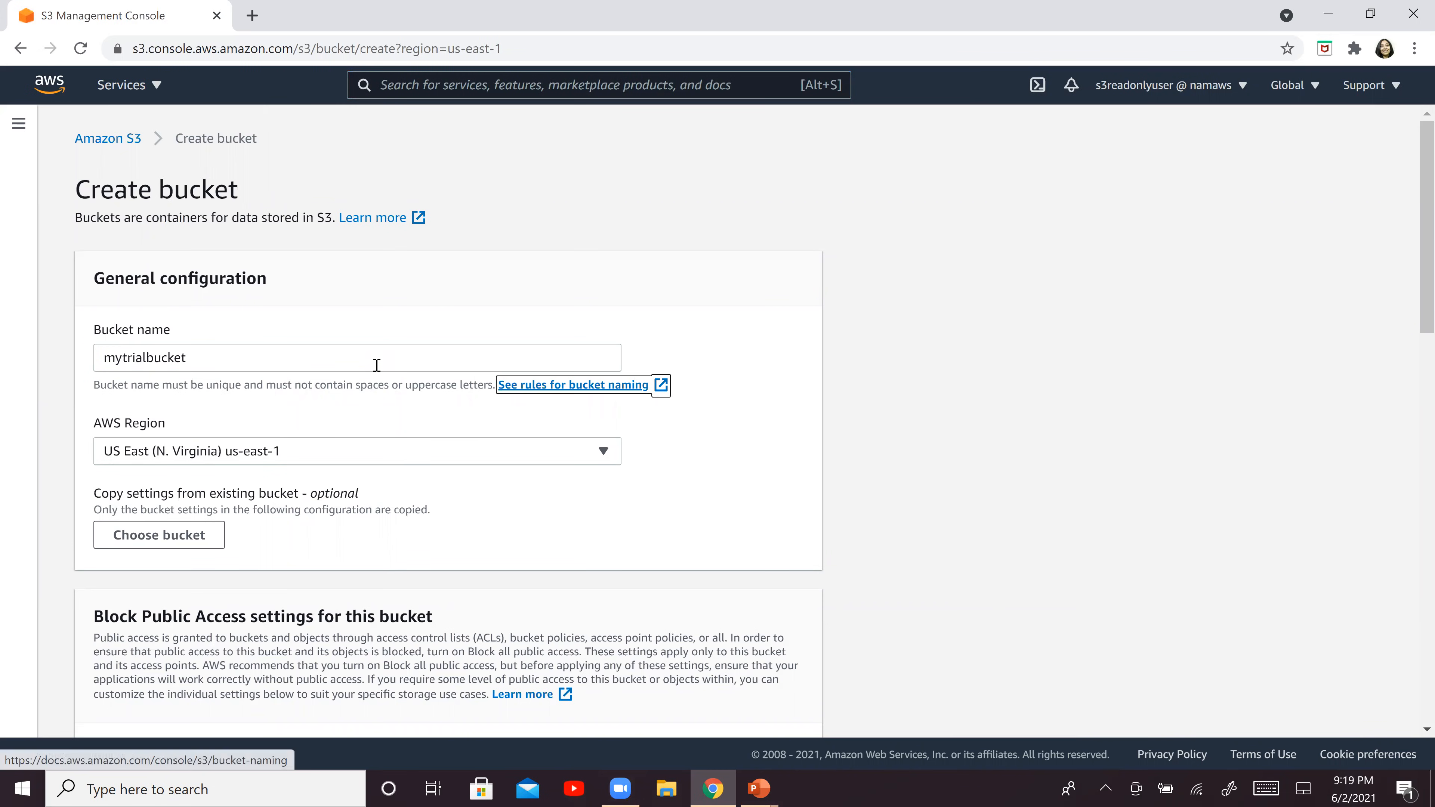
key(Tab)
key(Tab)
key(Tab)
key(Tab)
key(Tab)
key(Tab)
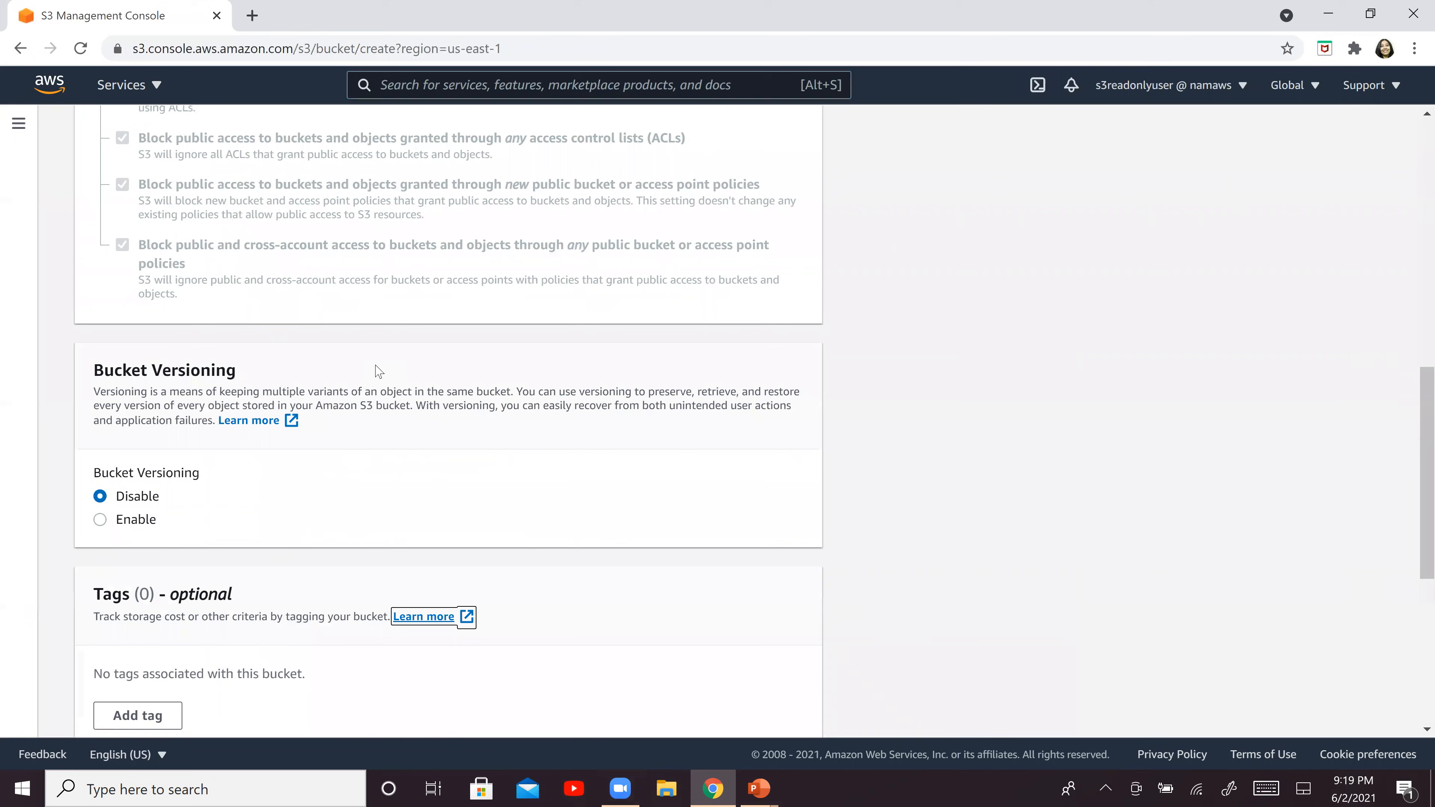
key(Tab)
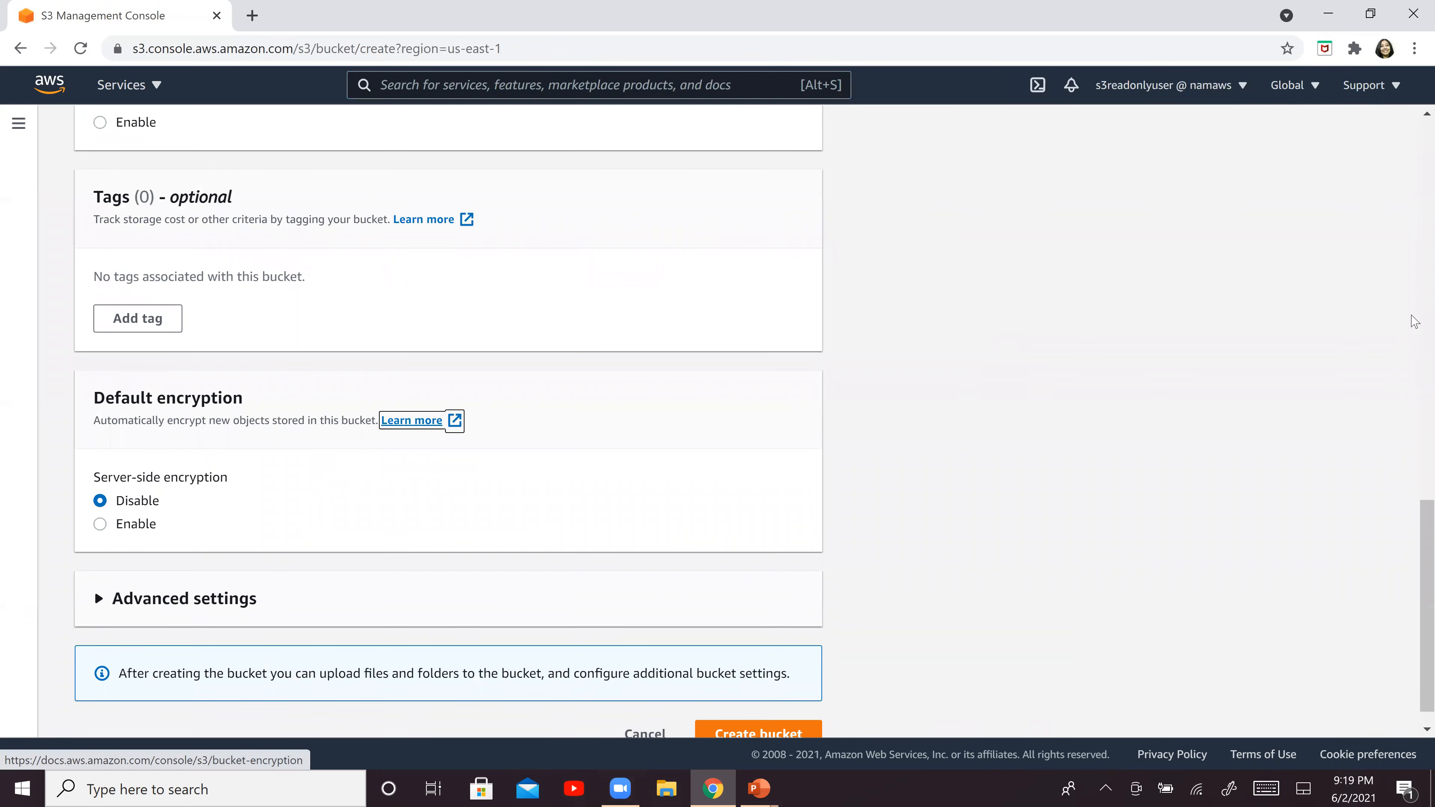
scroll(1413, 531, down, 1)
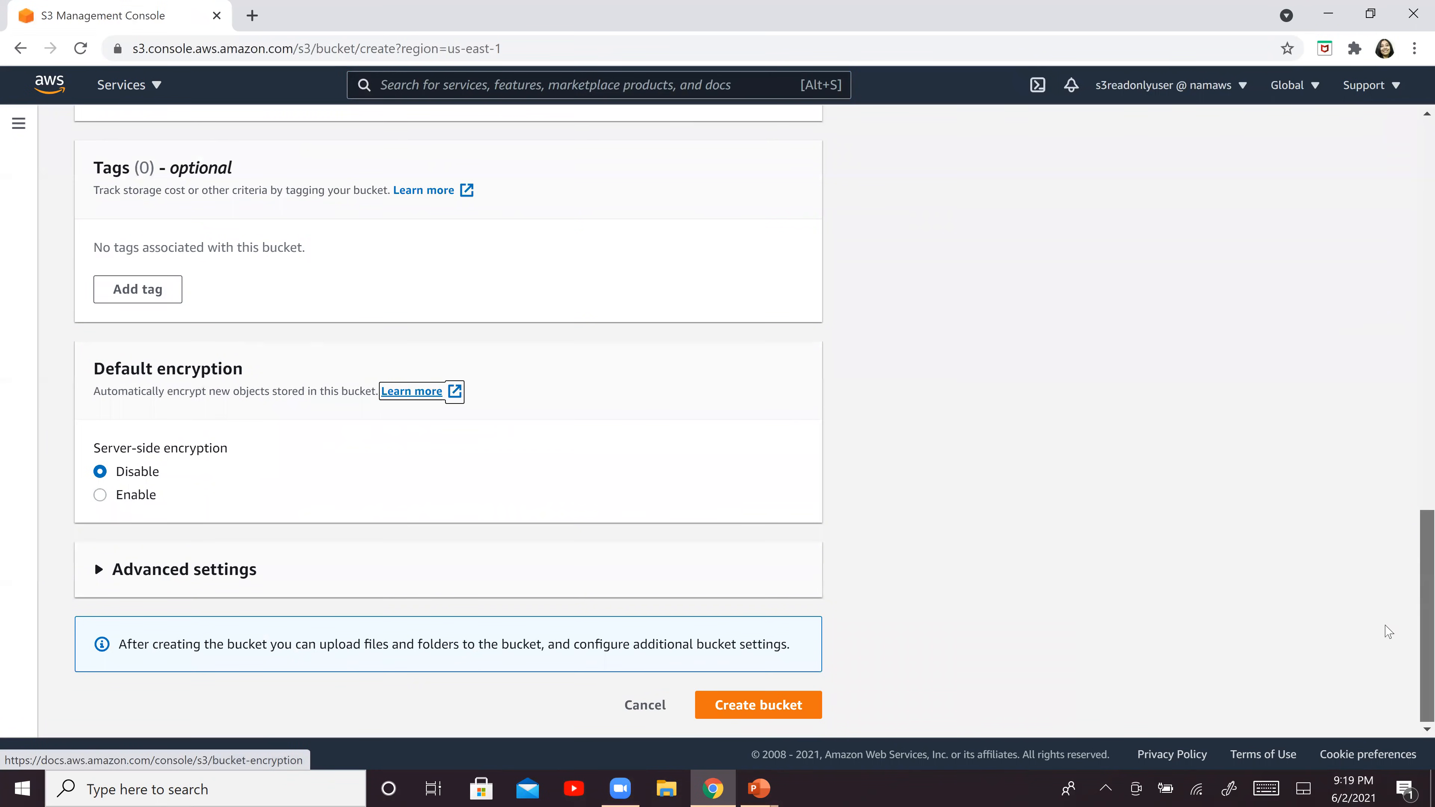
click(716, 703)
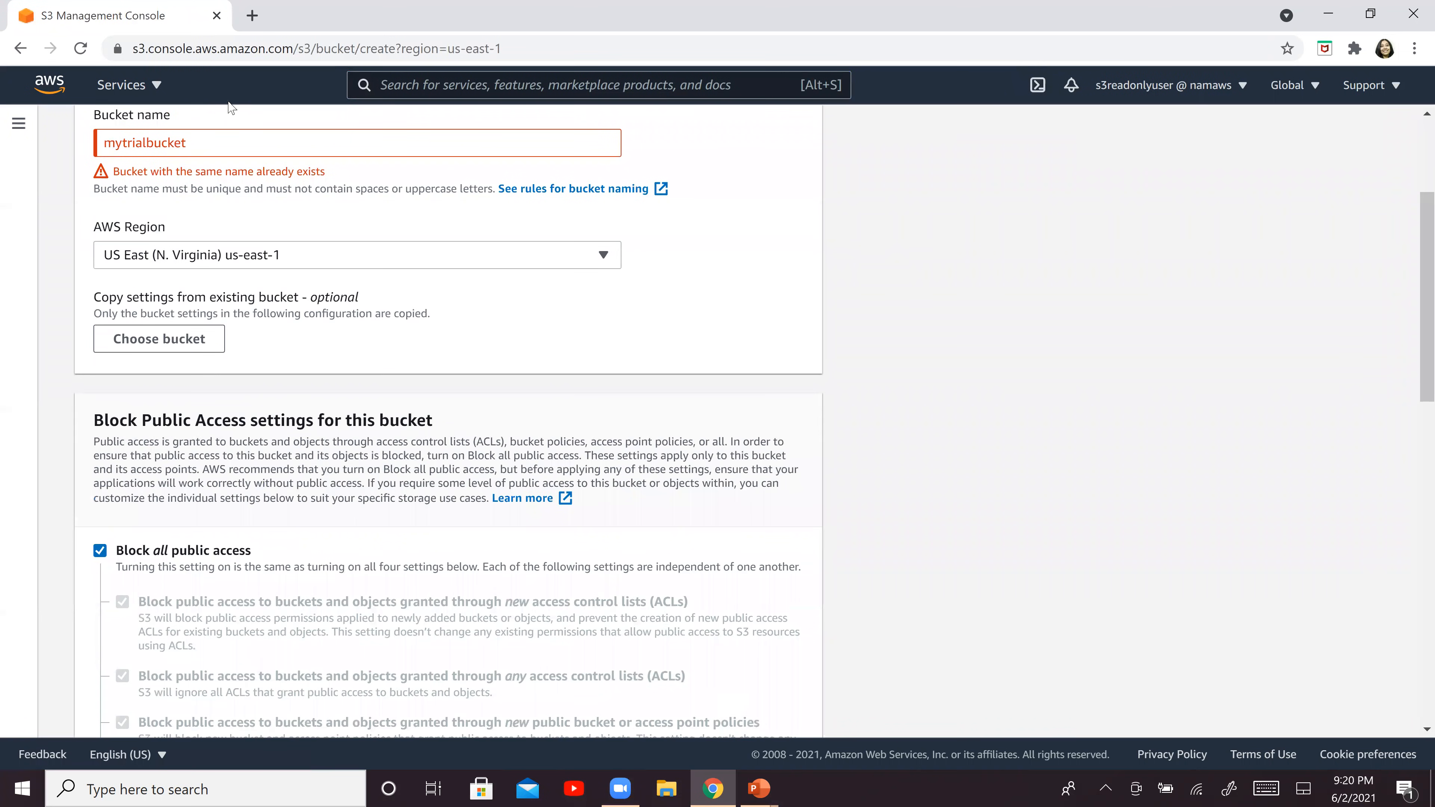
Change the bucket name to mytrialbucket1234 and try again to create the bucket
click(255, 144)
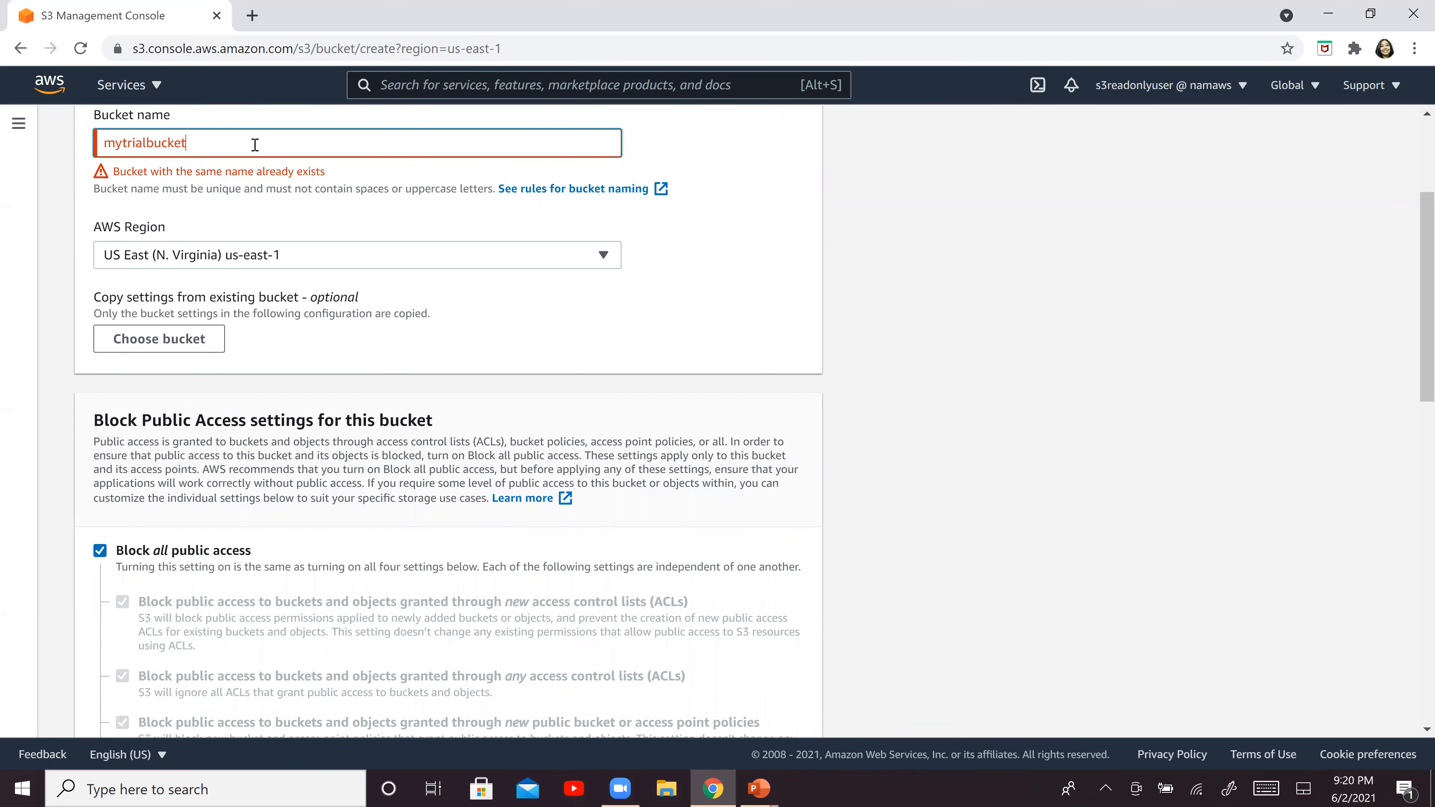
text(1234)
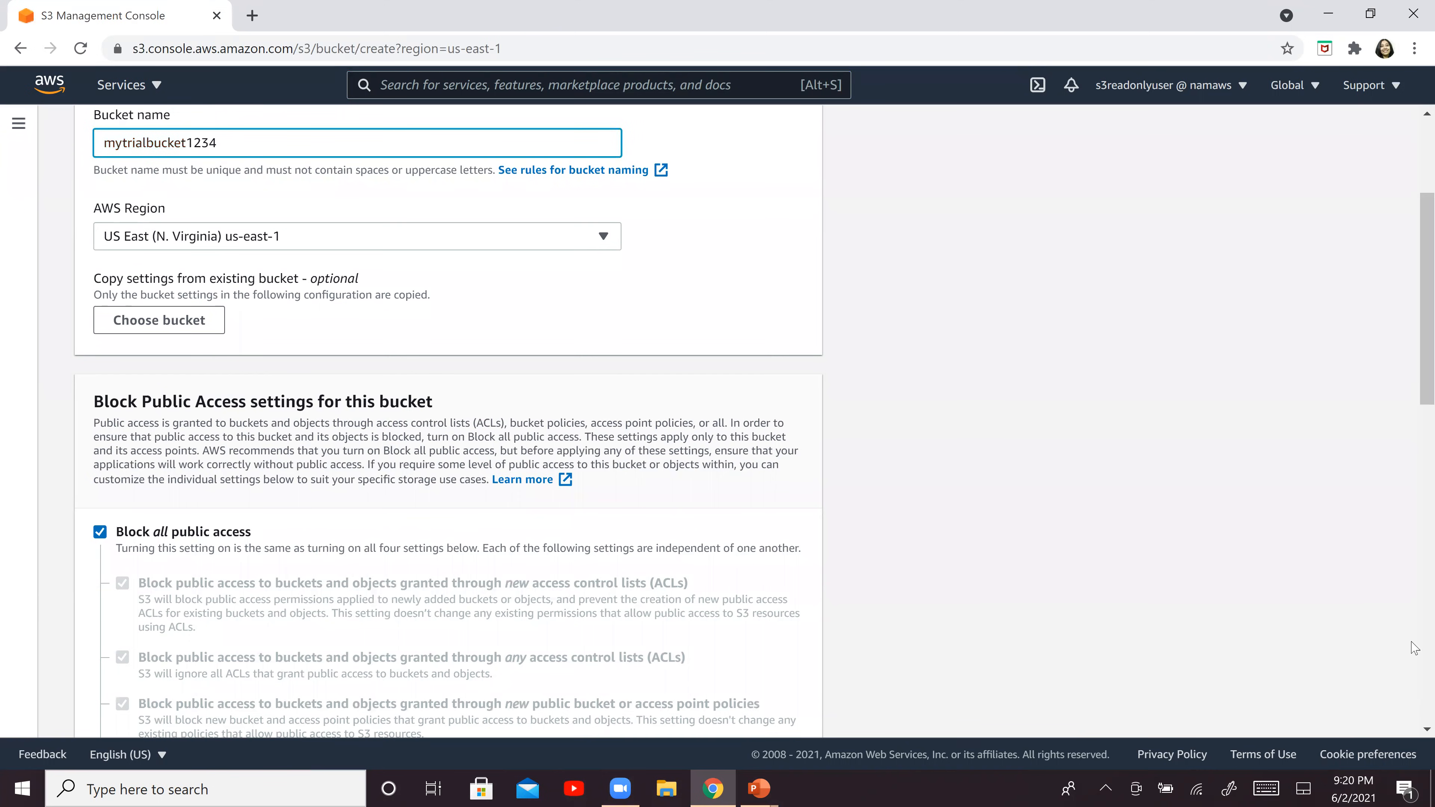
drag(1412, 636, 1412, 663)
scroll(1414, 668, down, 10)
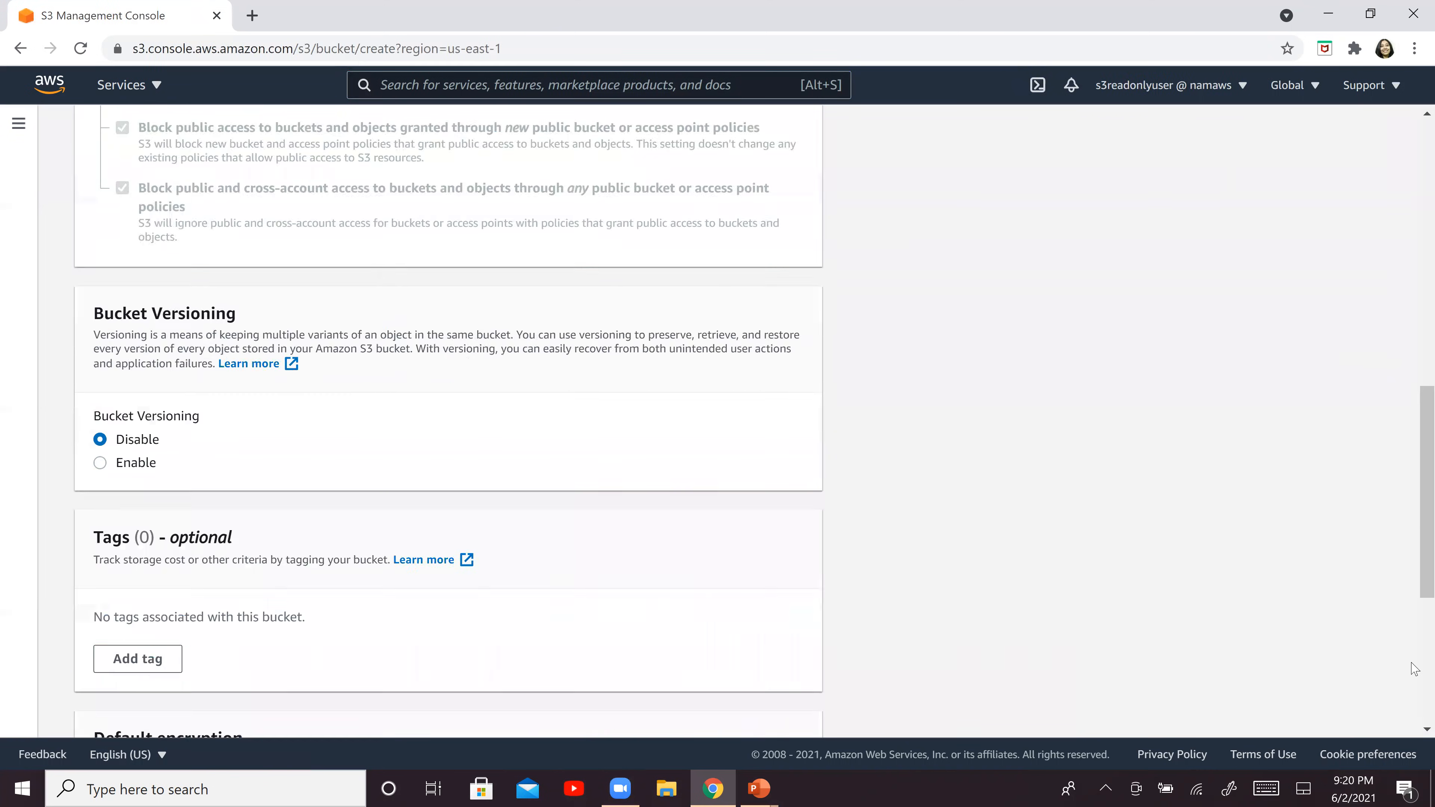
click(736, 707)
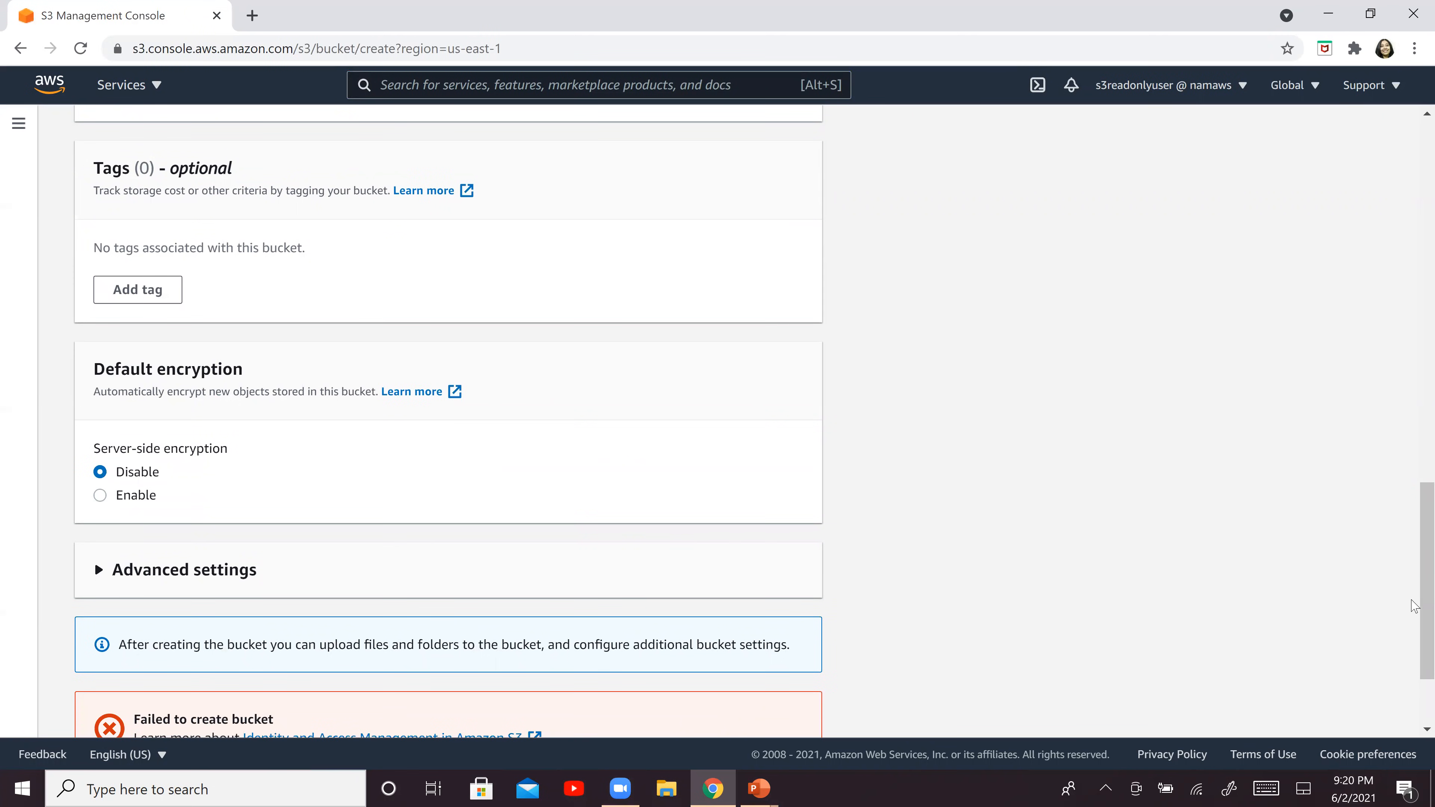
Expand the API response of the bucket creation attempt and examine its message
scroll(848, 679, down, 2)
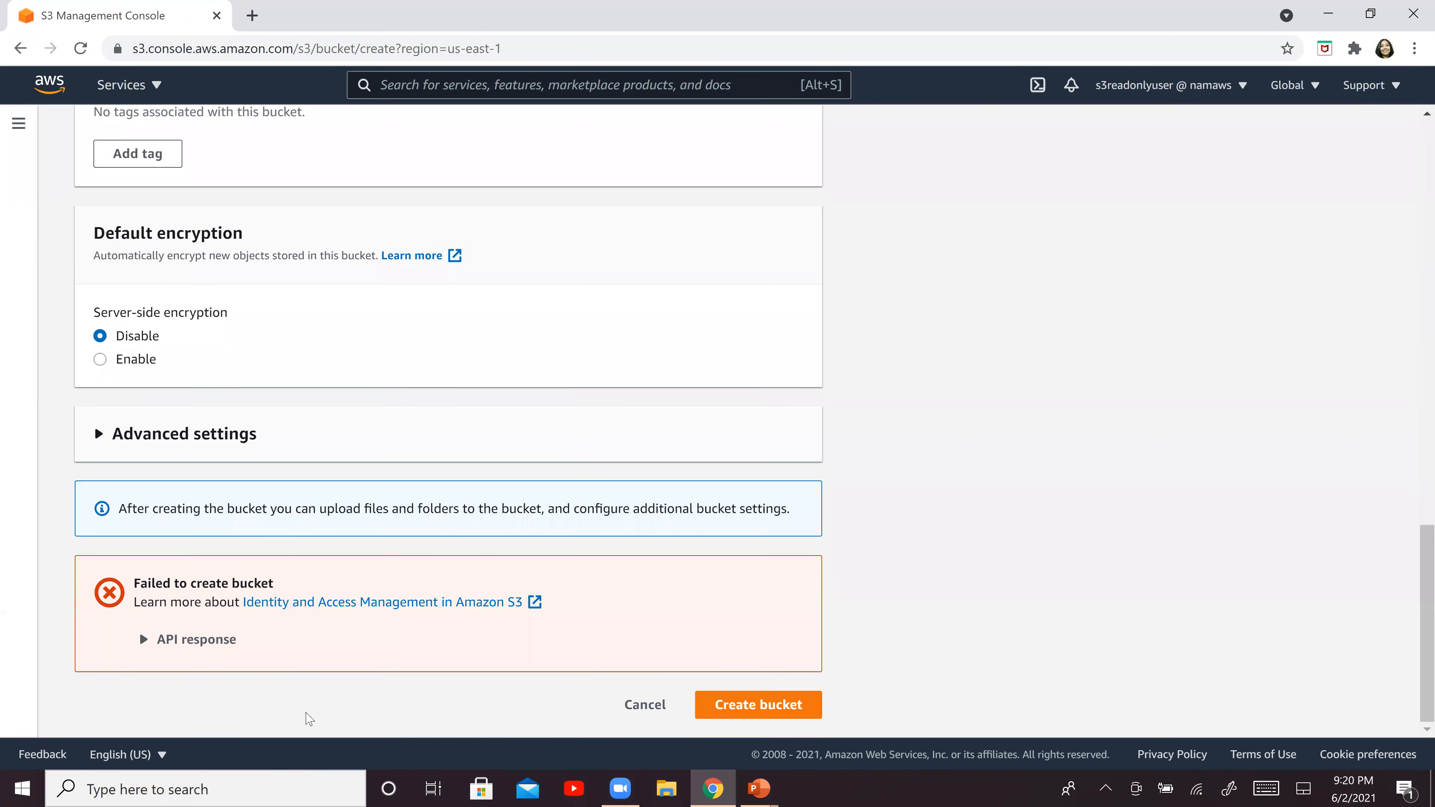
click(208, 641)
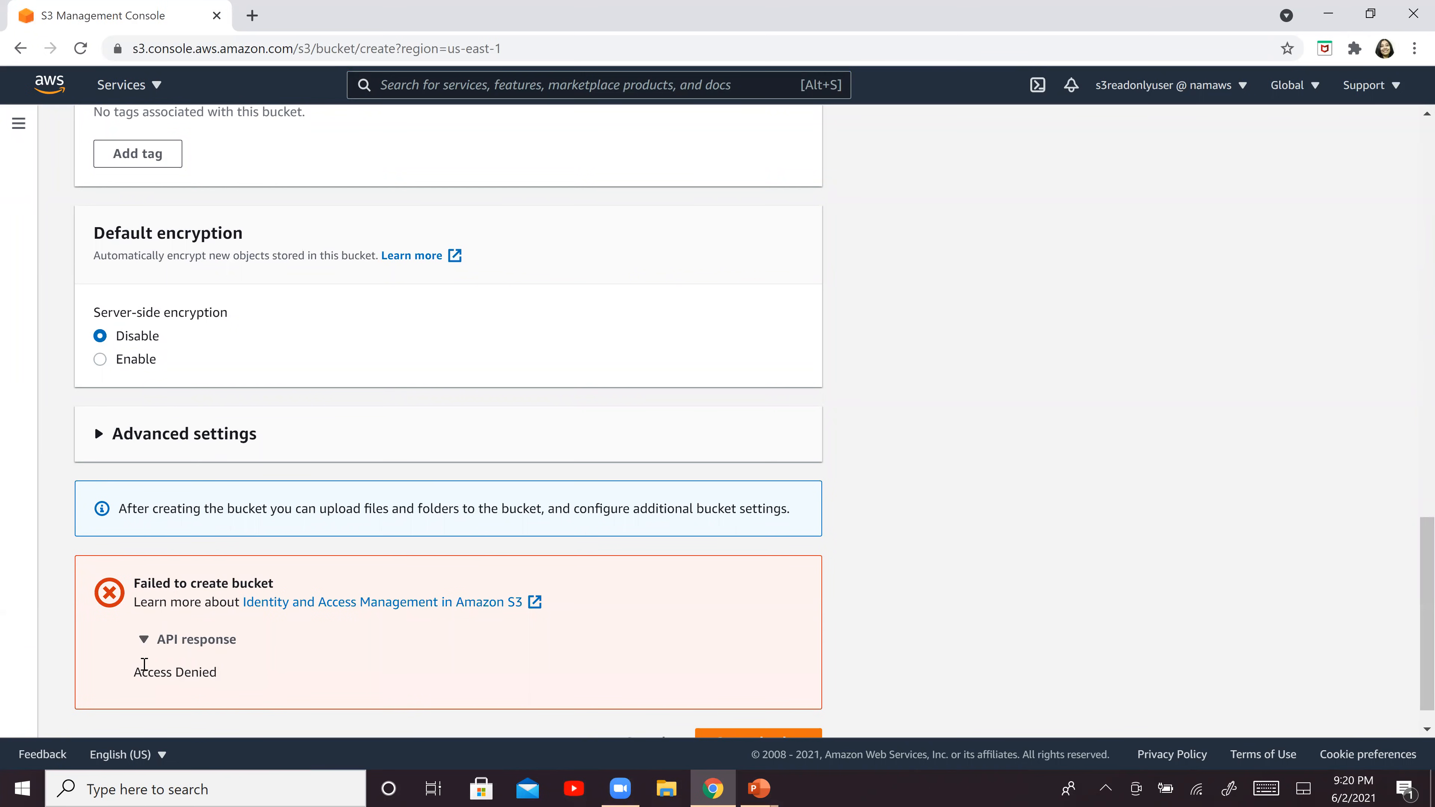
drag(142, 665, 278, 684)
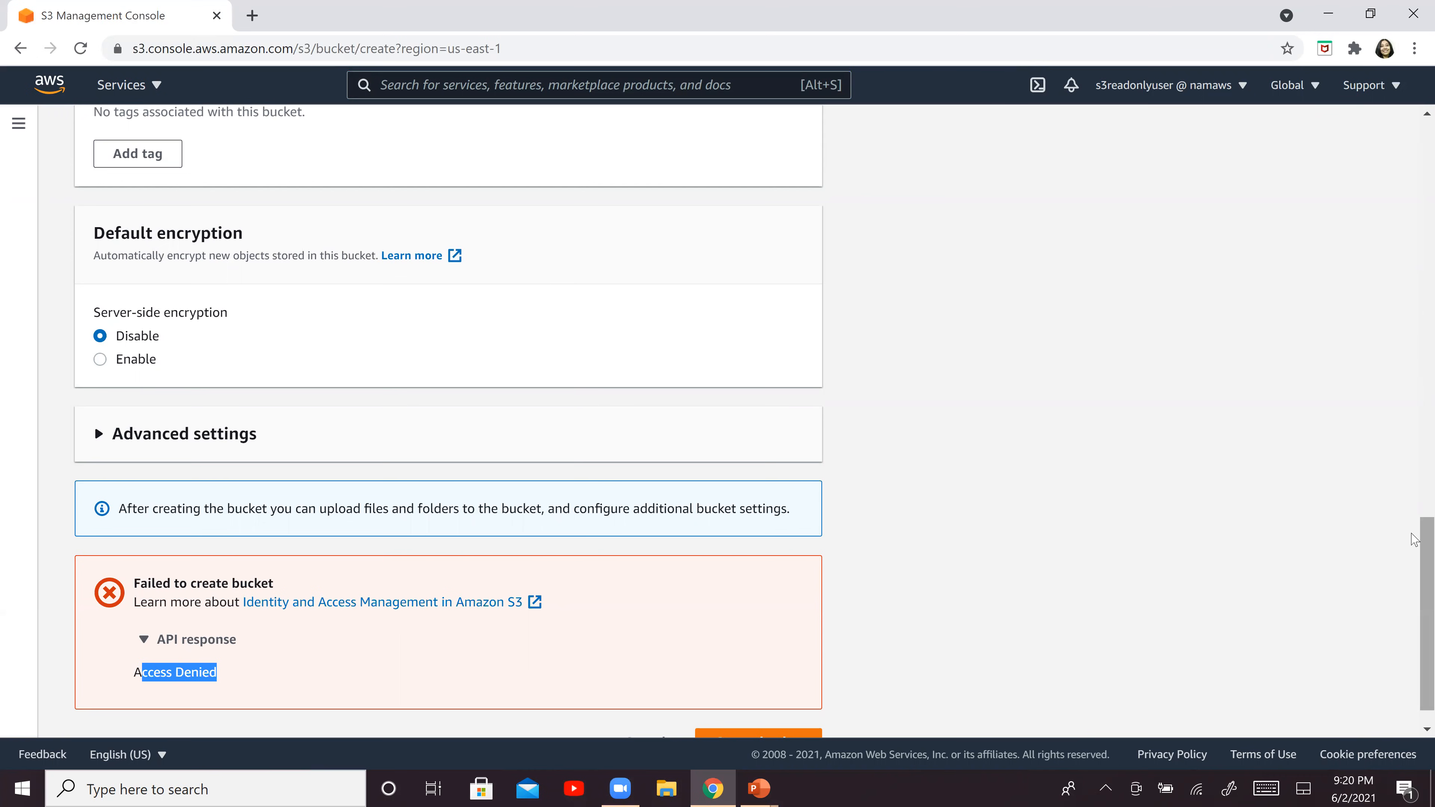
Leave the bucket creation form and start an upload in the tempbucketforlab bucket
scroll(1409, 324, up, 10)
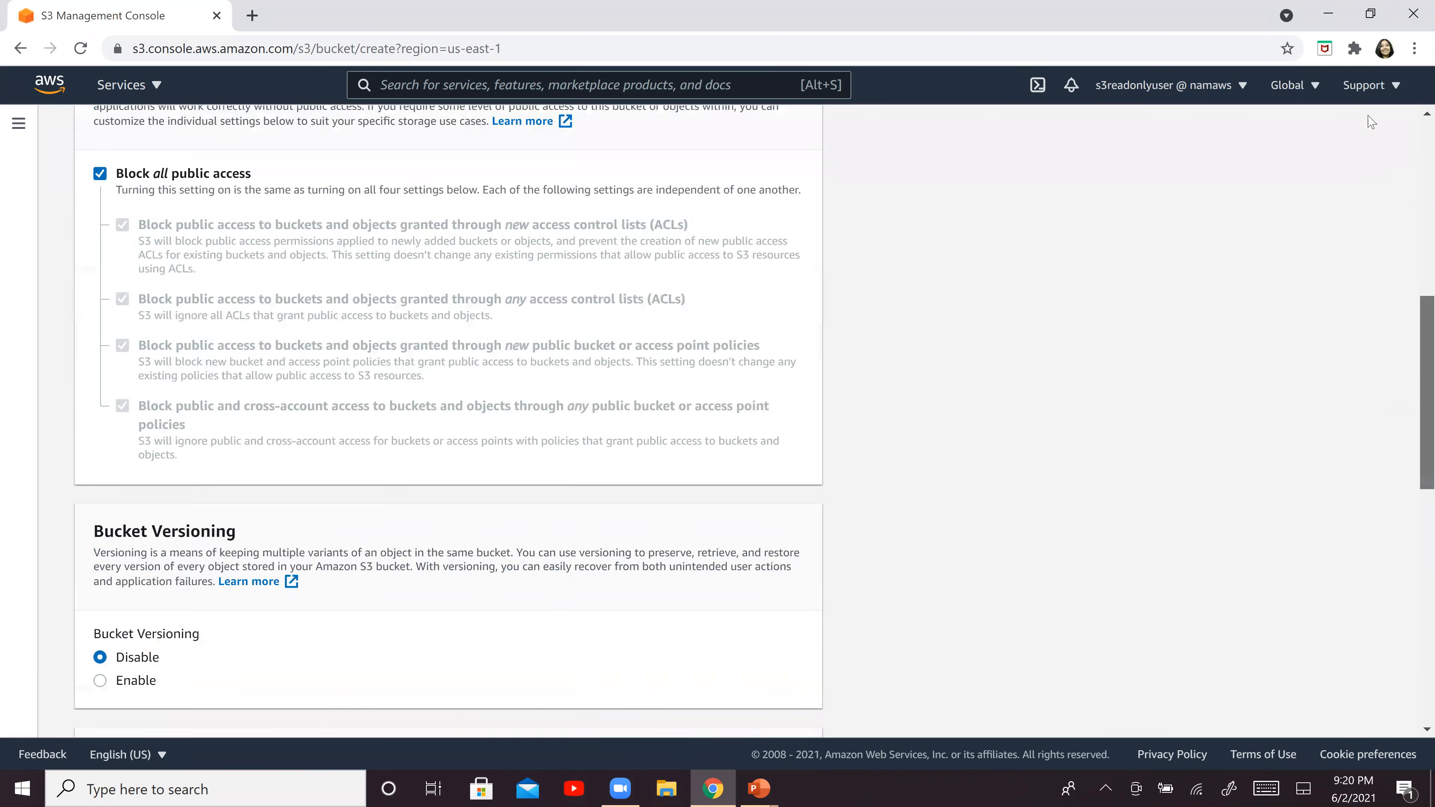
scroll(1373, 121, up, 8)
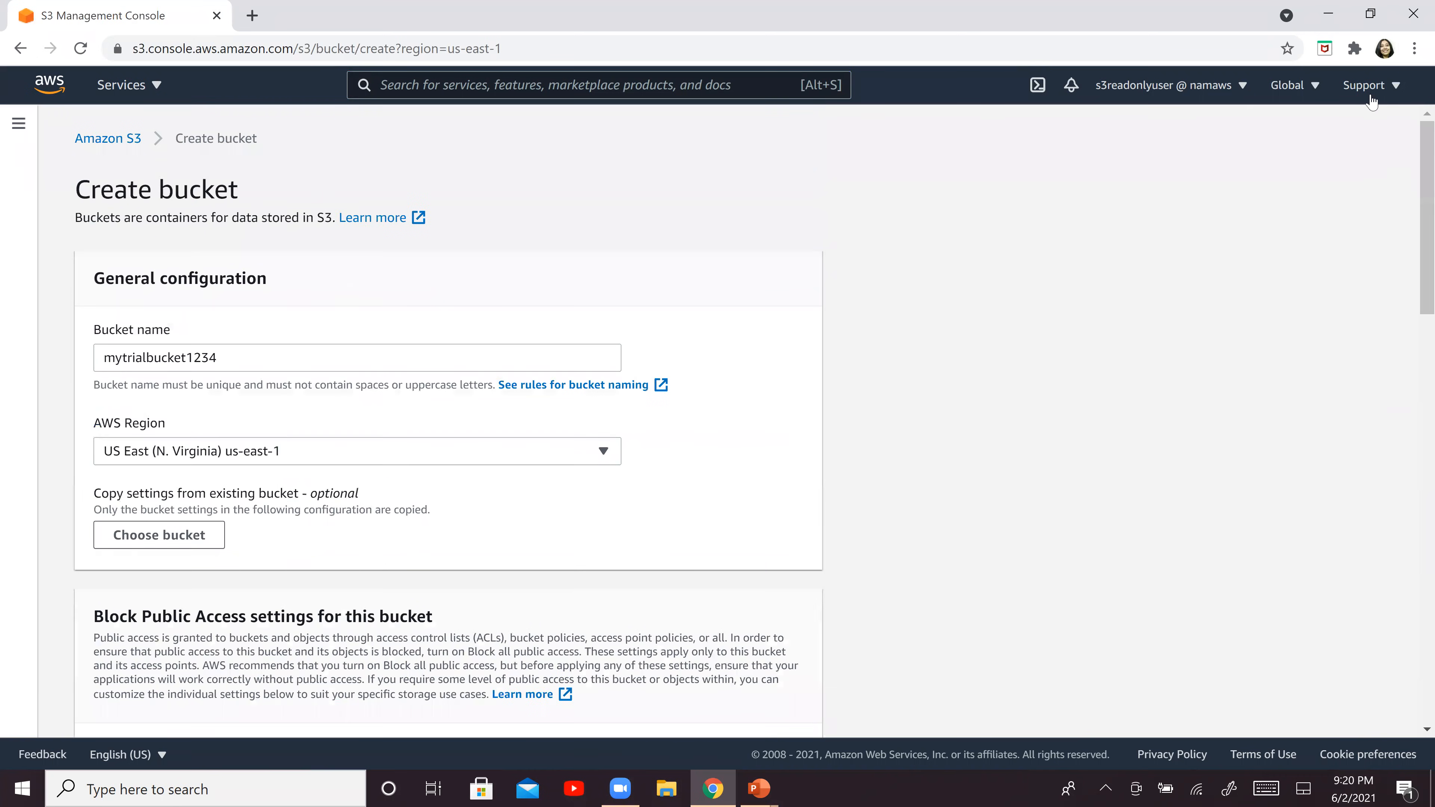
click(107, 146)
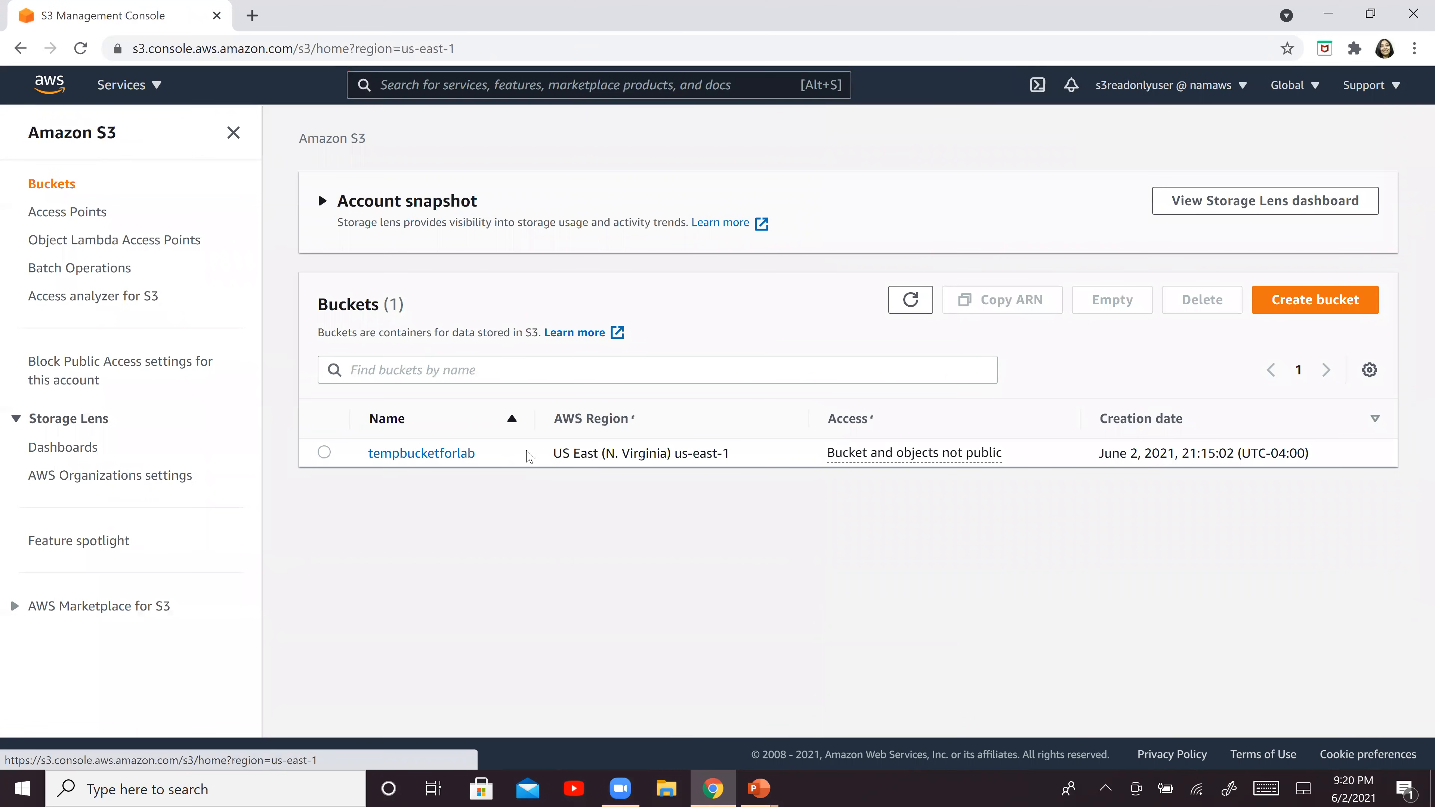
click(409, 557)
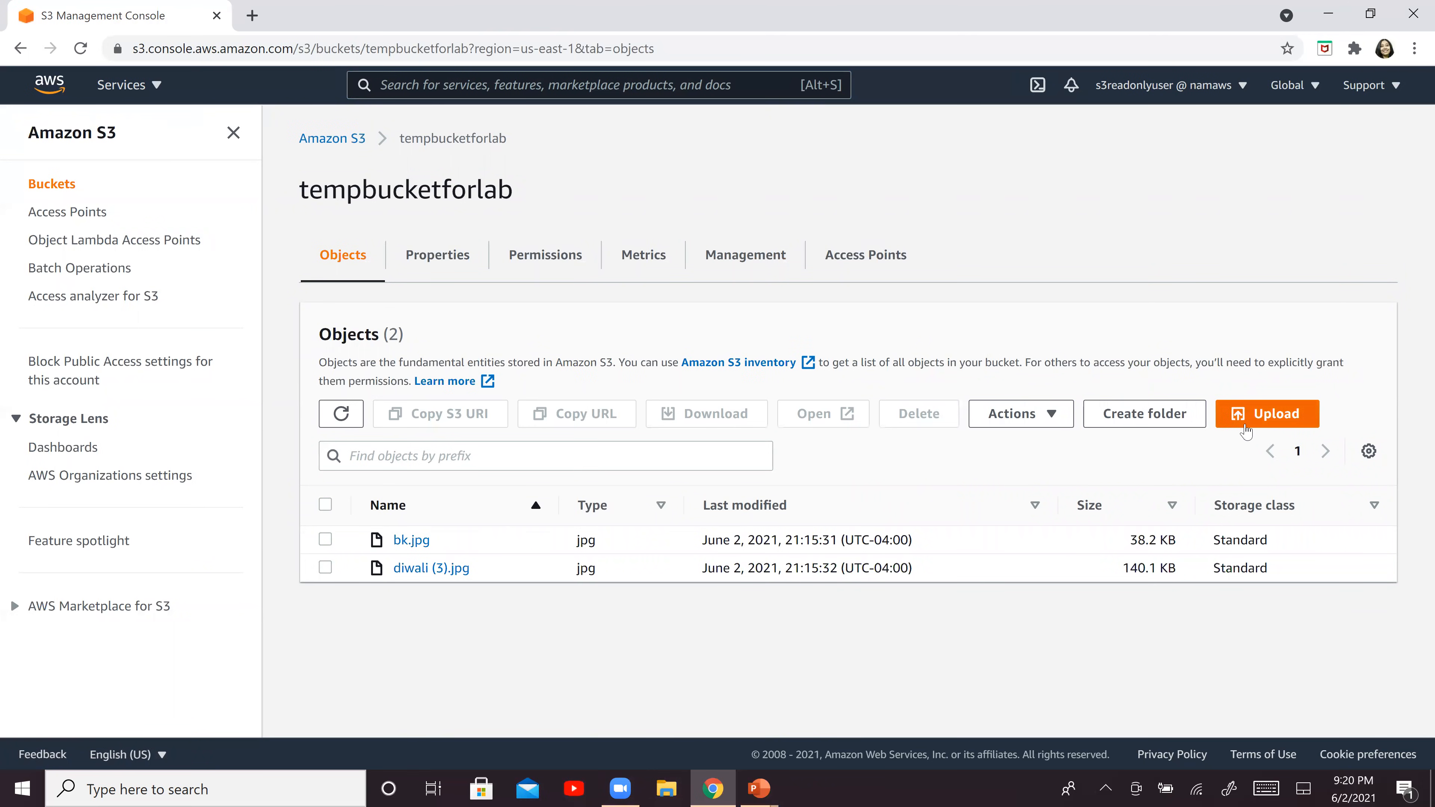
click(1247, 422)
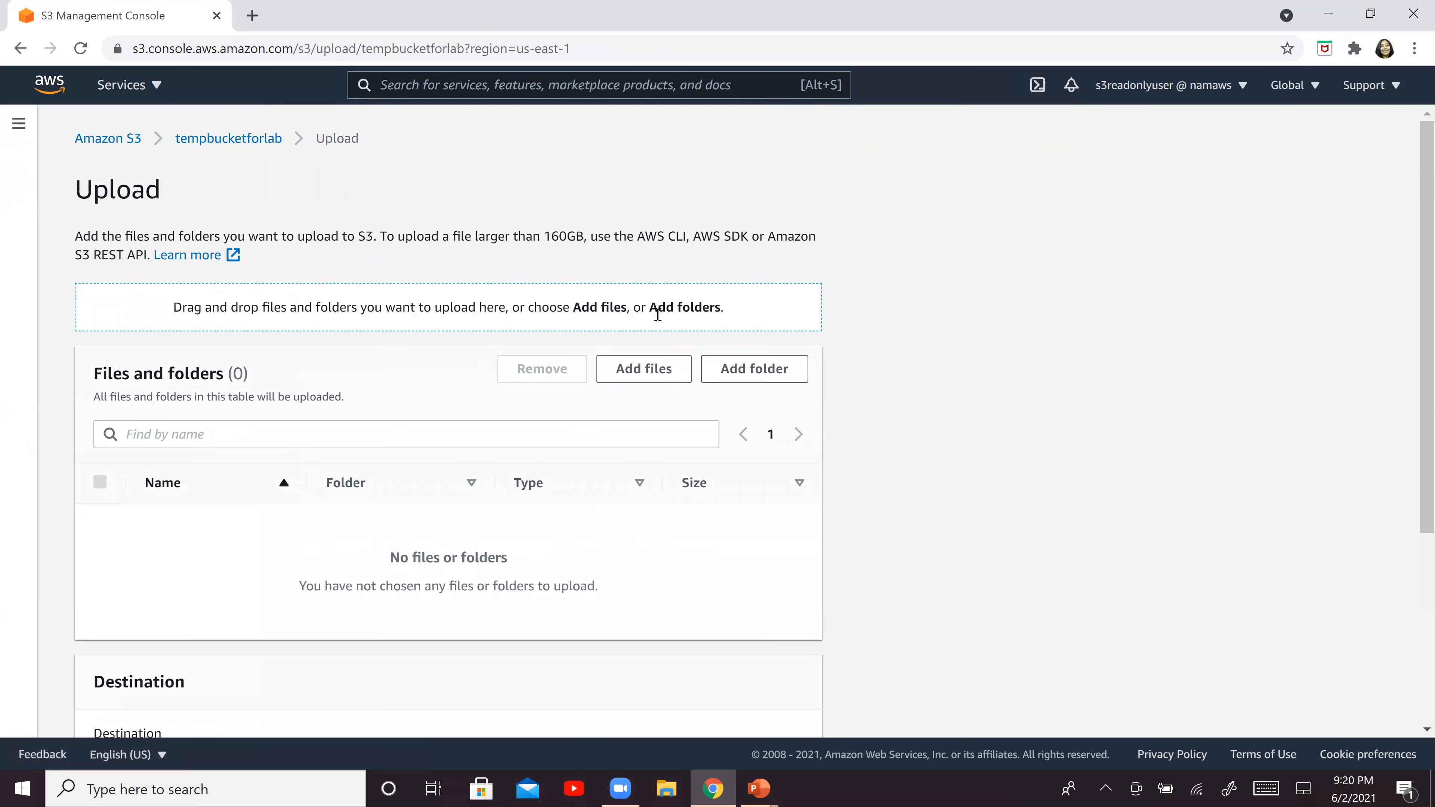
Try to upload diwali (2).jpg from the Downloads folder and examine the file's upload status and error
click(646, 374)
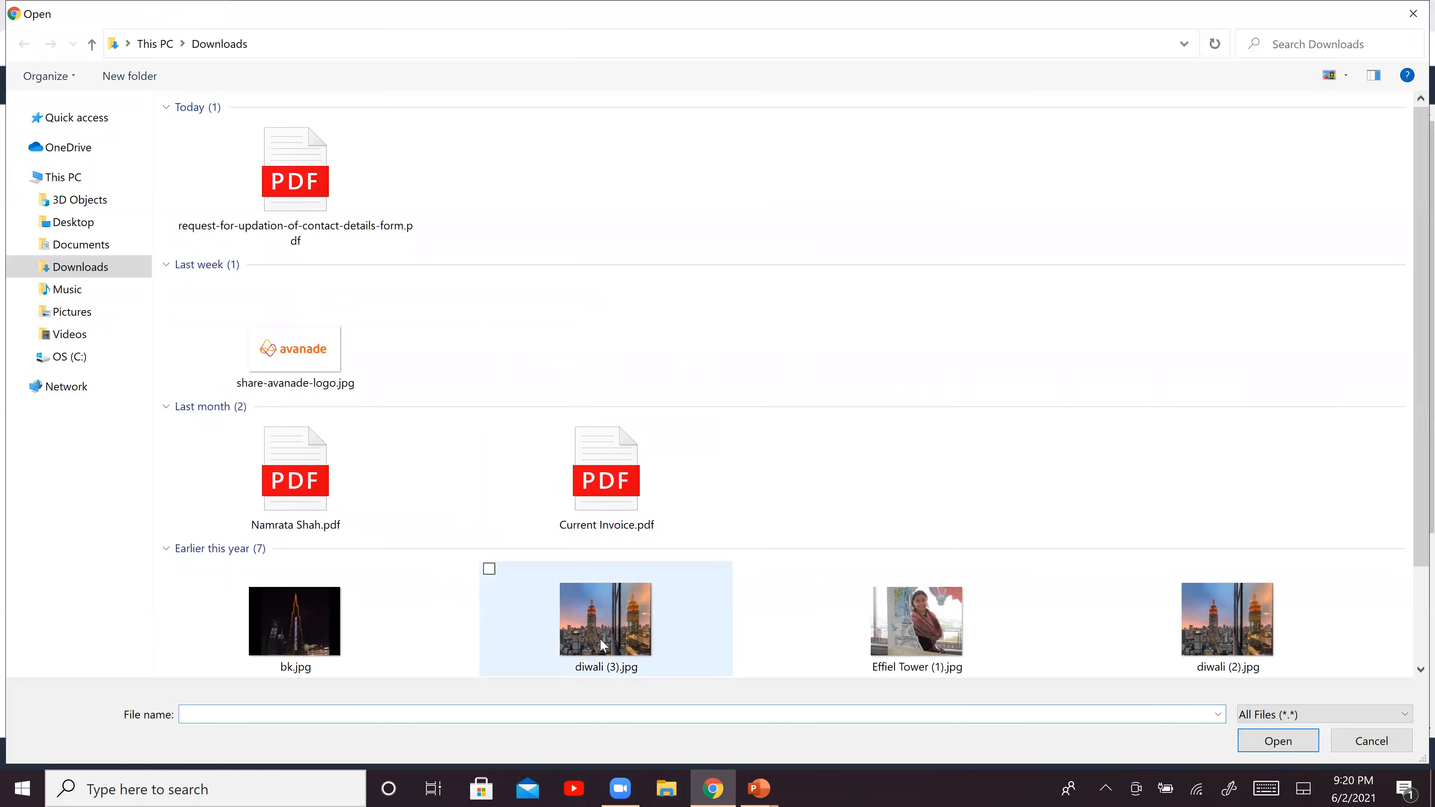
double_click(1192, 639)
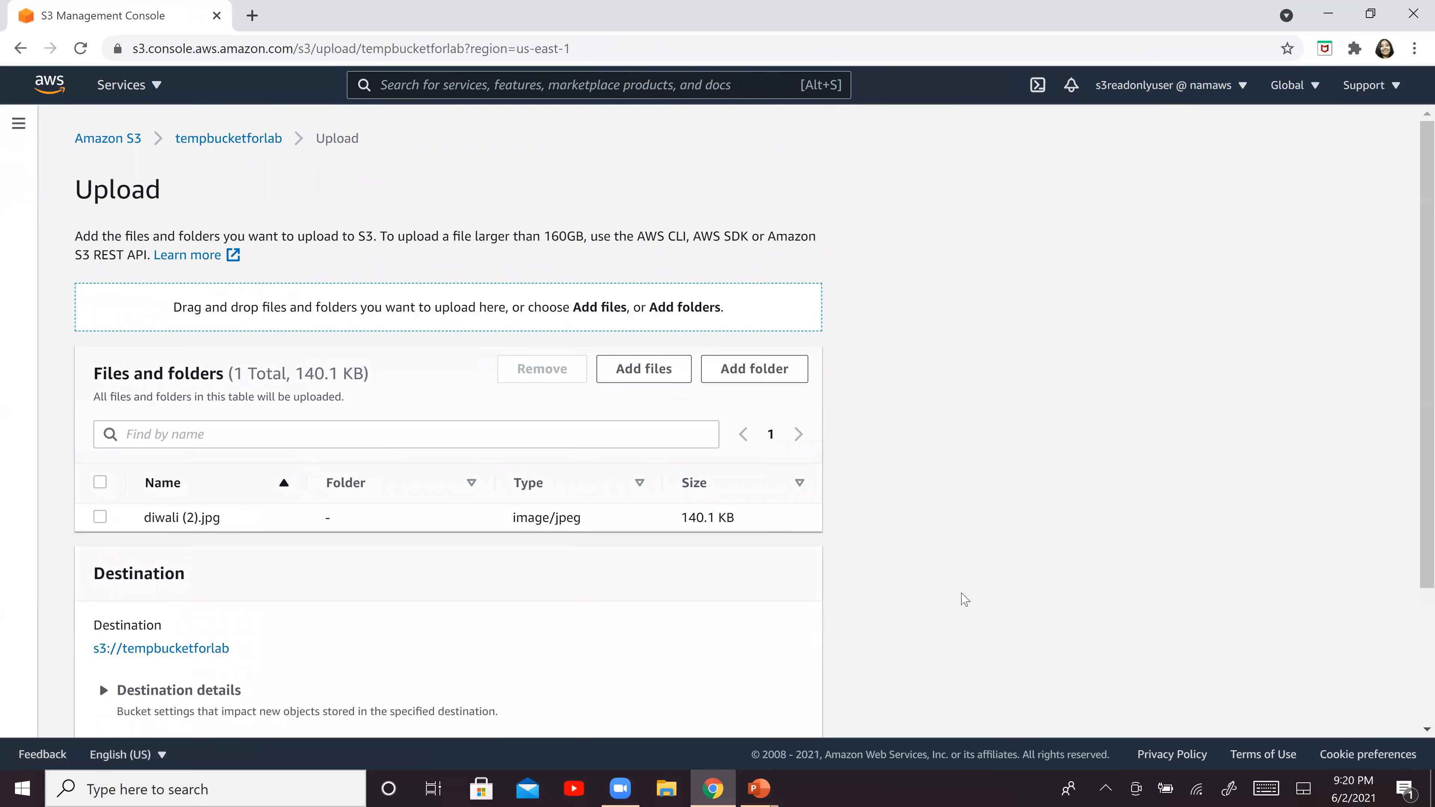
scroll(1414, 665, down, 3)
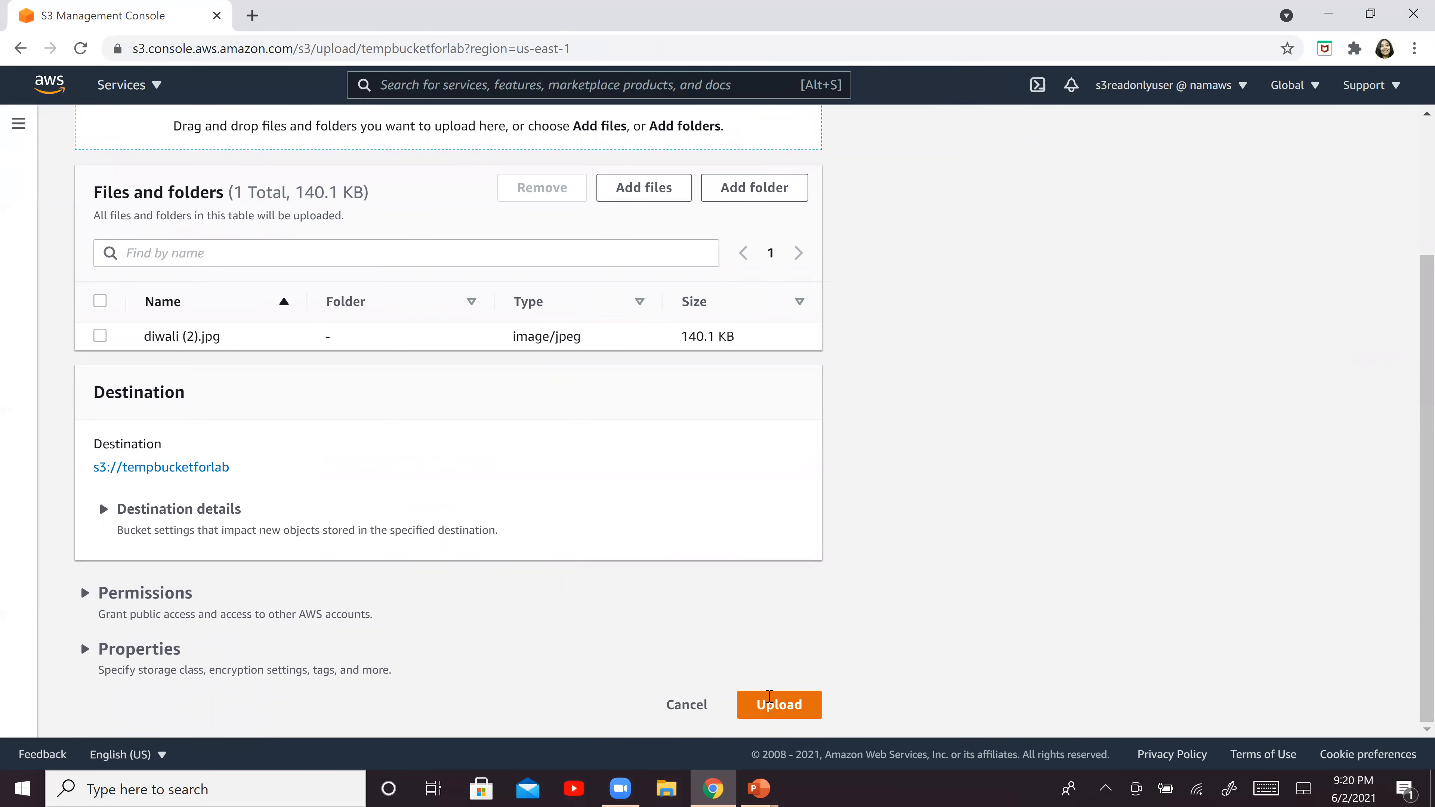
click(768, 703)
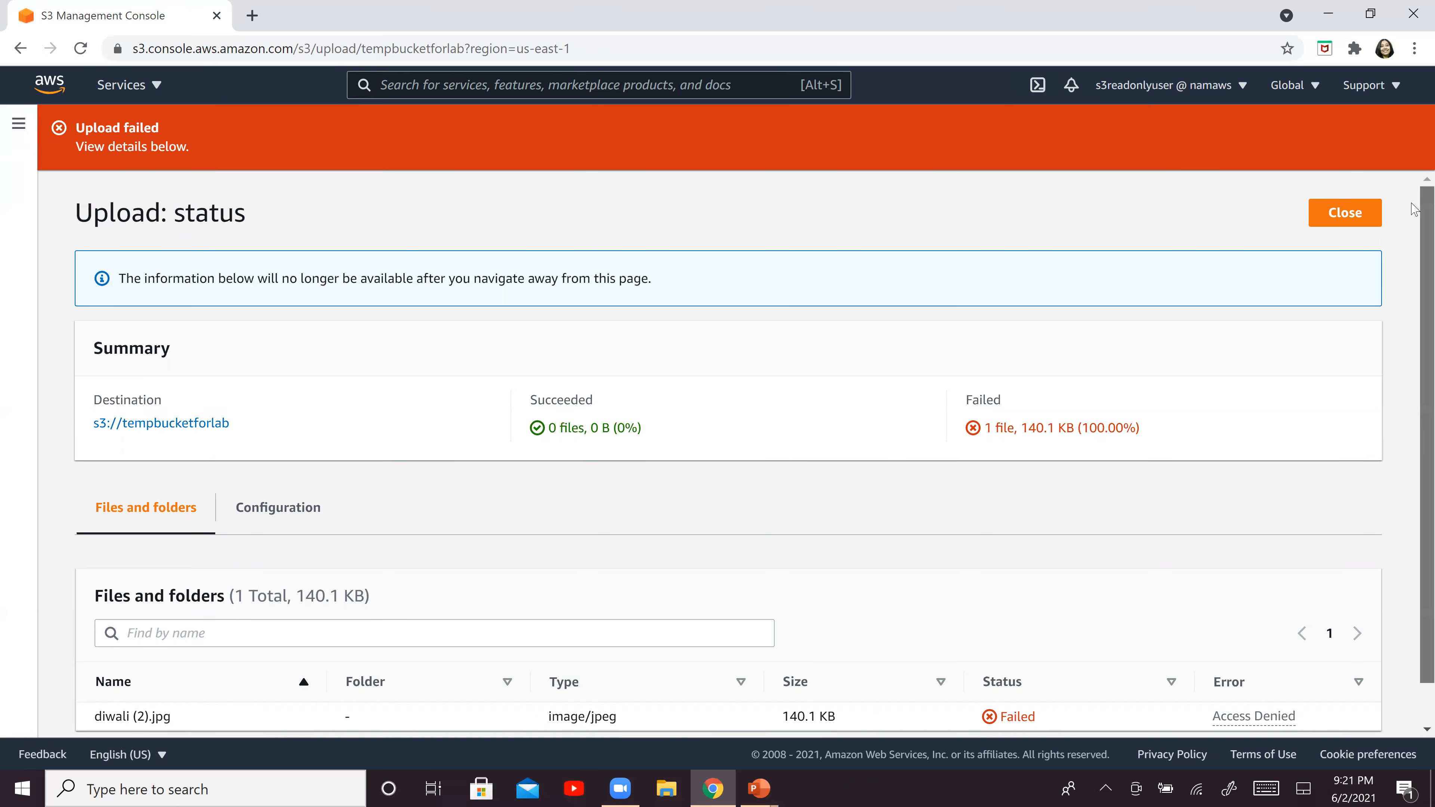
scroll(1414, 209, down, 1)
drag(1070, 675, 1312, 670)
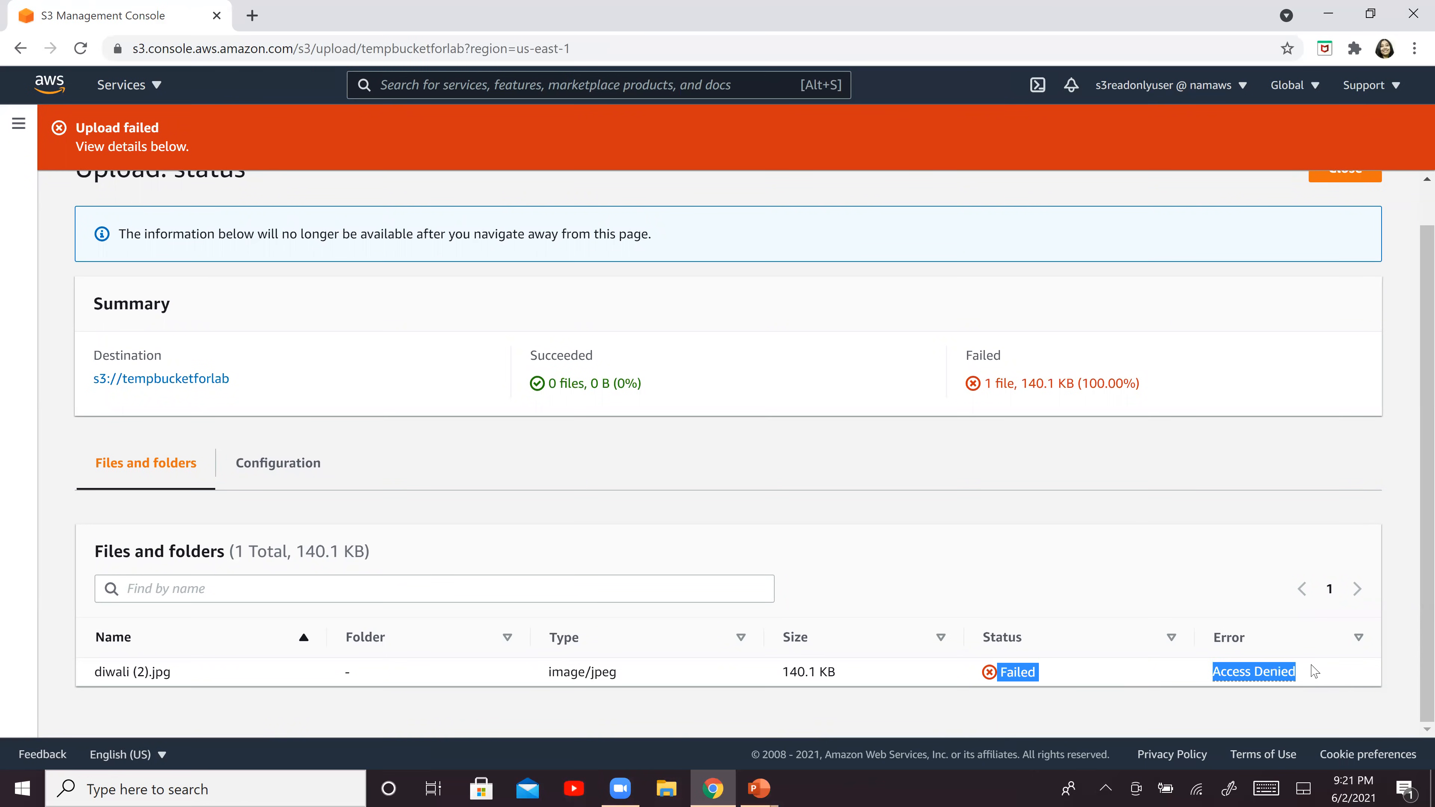